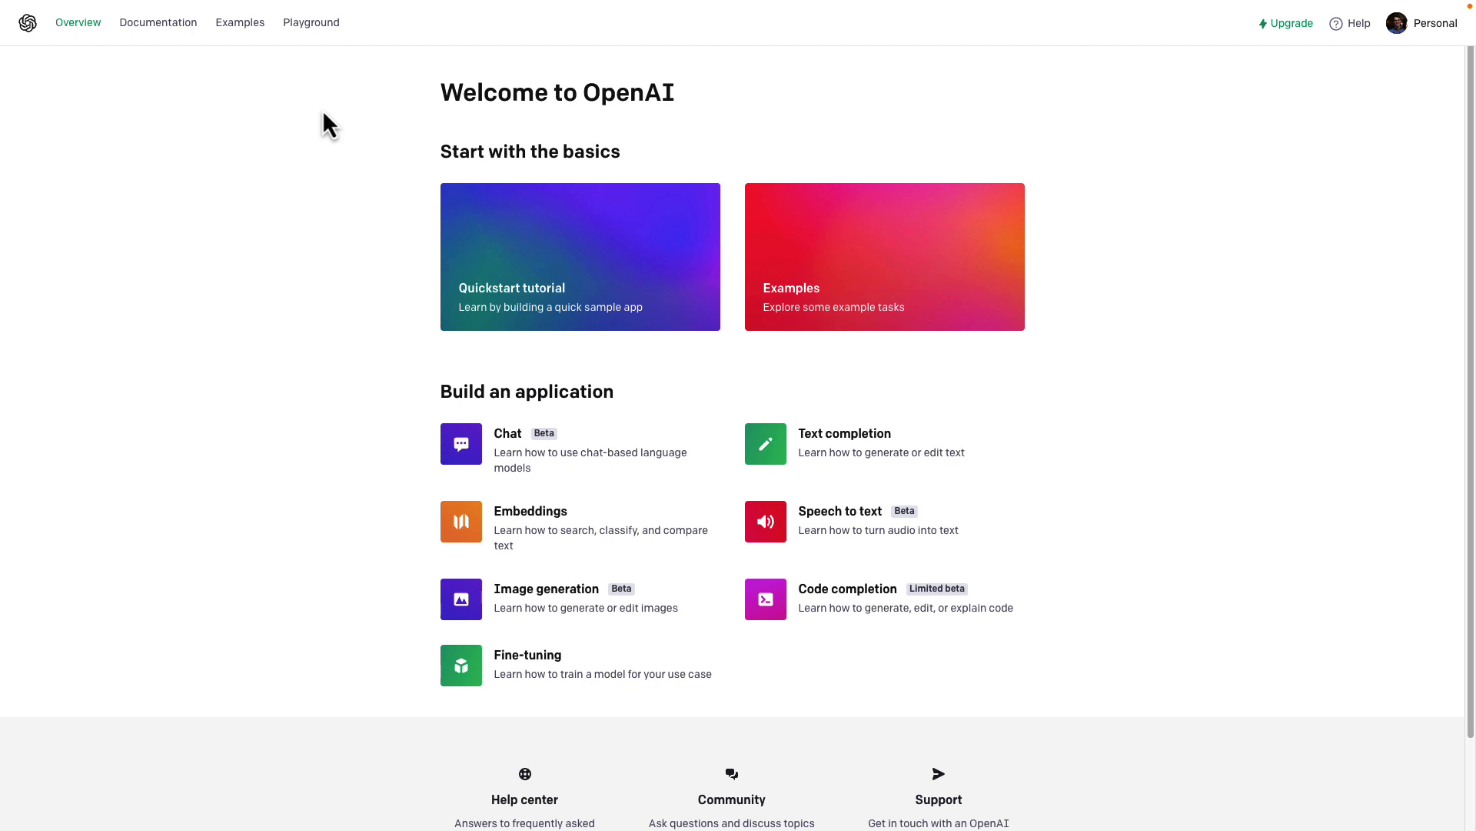
Step: Create a second OpenAI secret API key from the API keys page and copy it
click(319, 28)
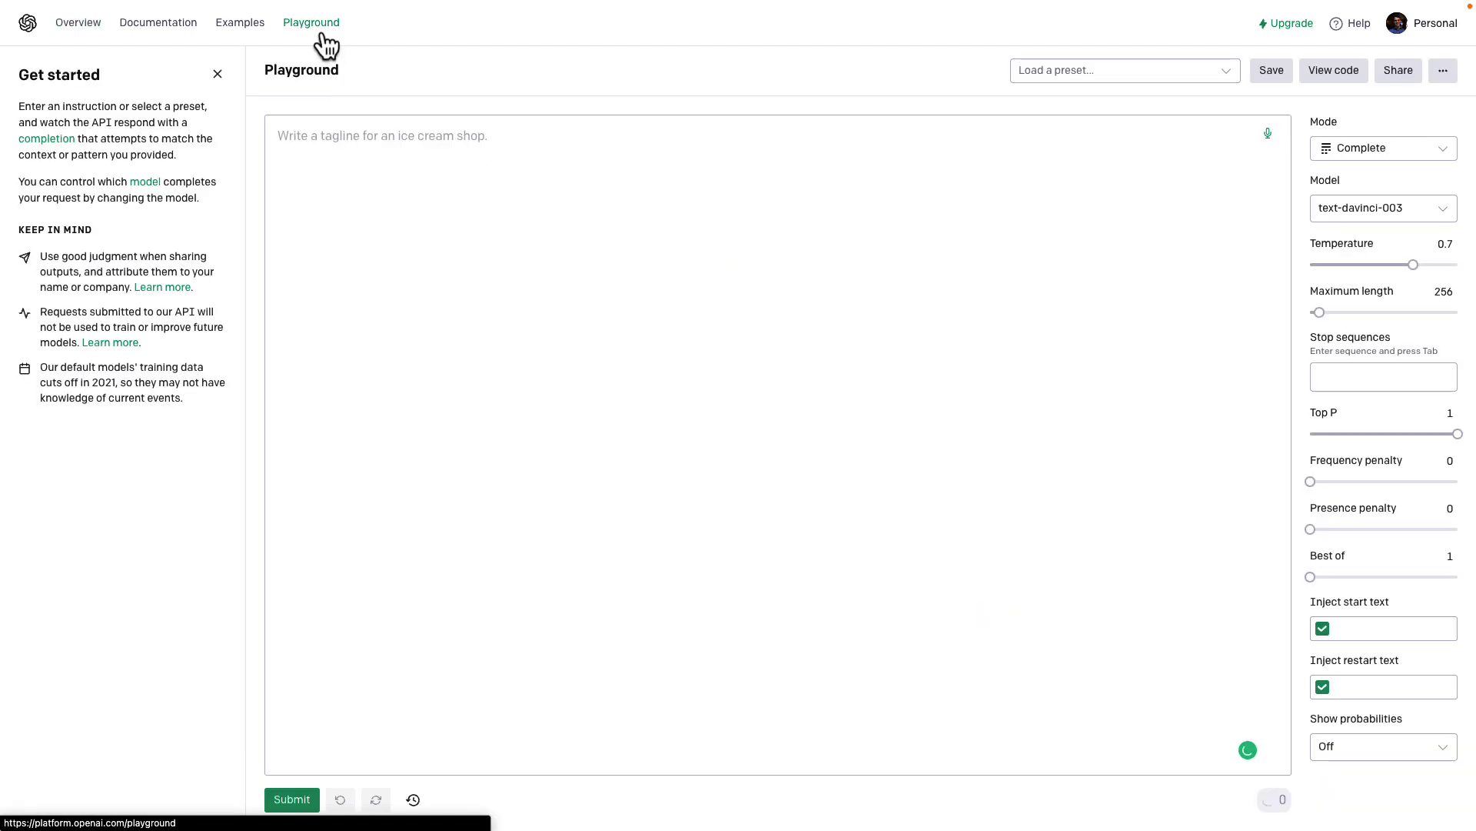
click(1435, 29)
click(1408, 151)
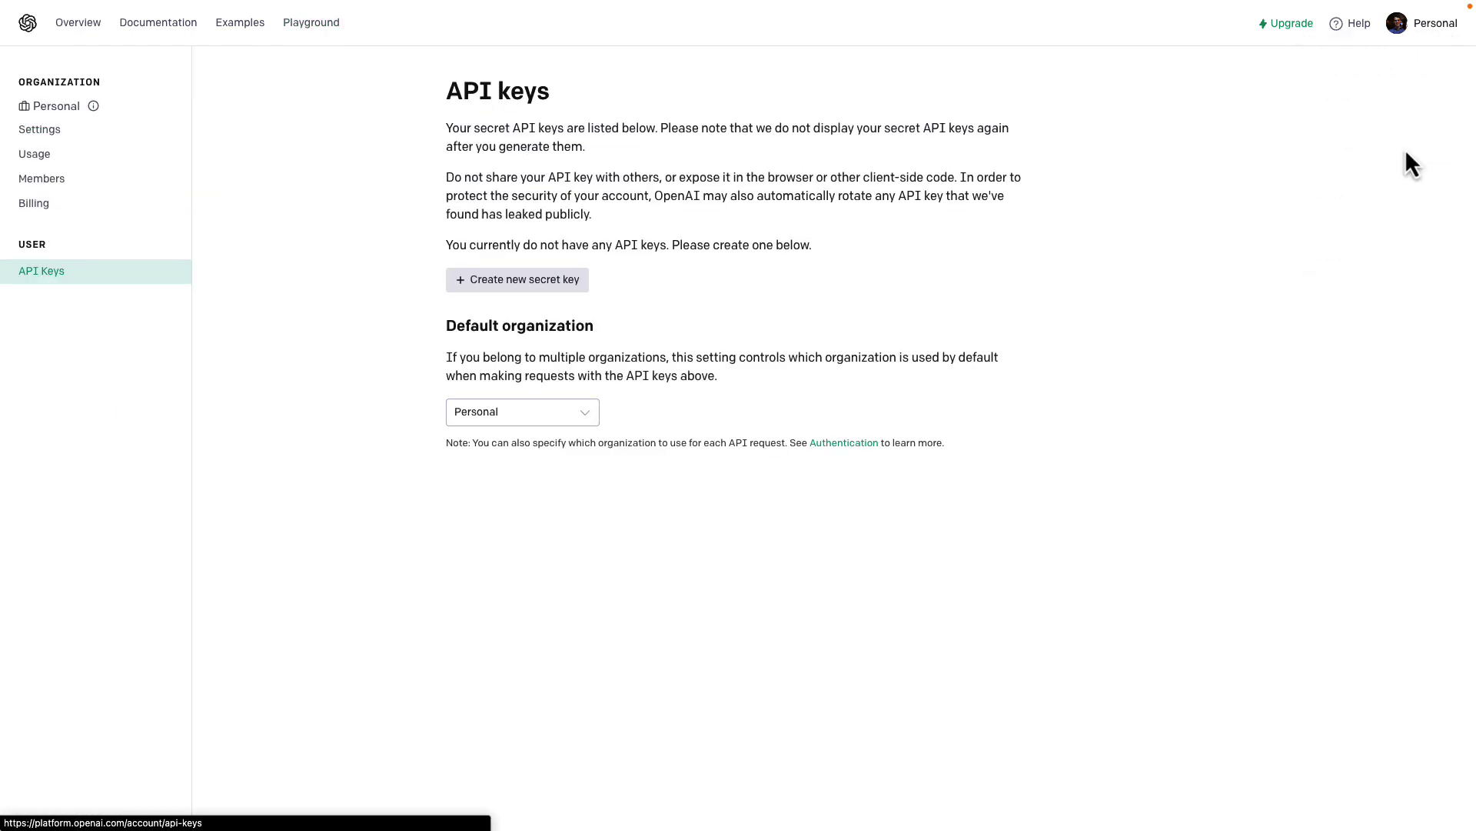
click(560, 314)
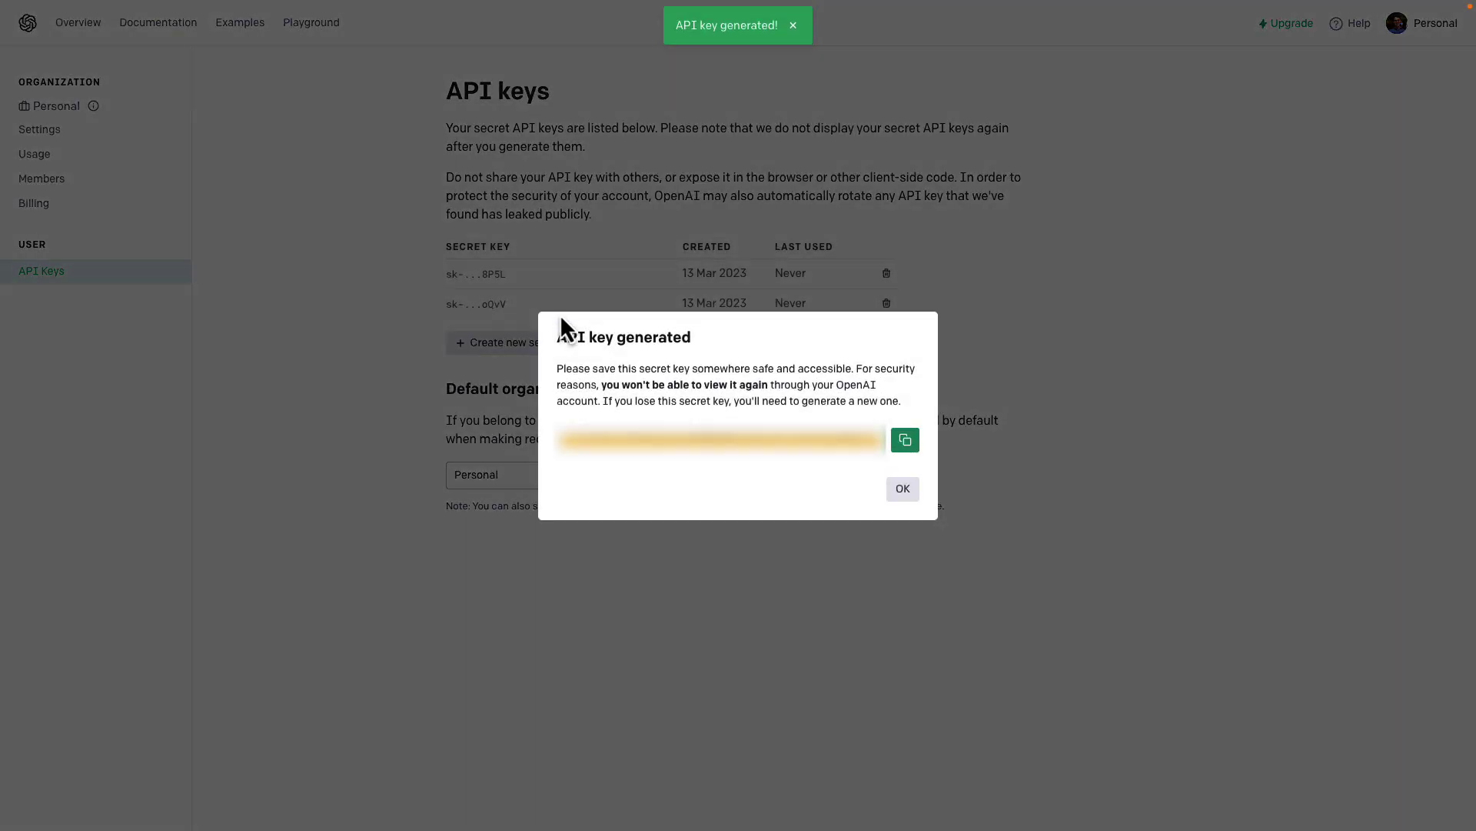
click(905, 440)
click(904, 490)
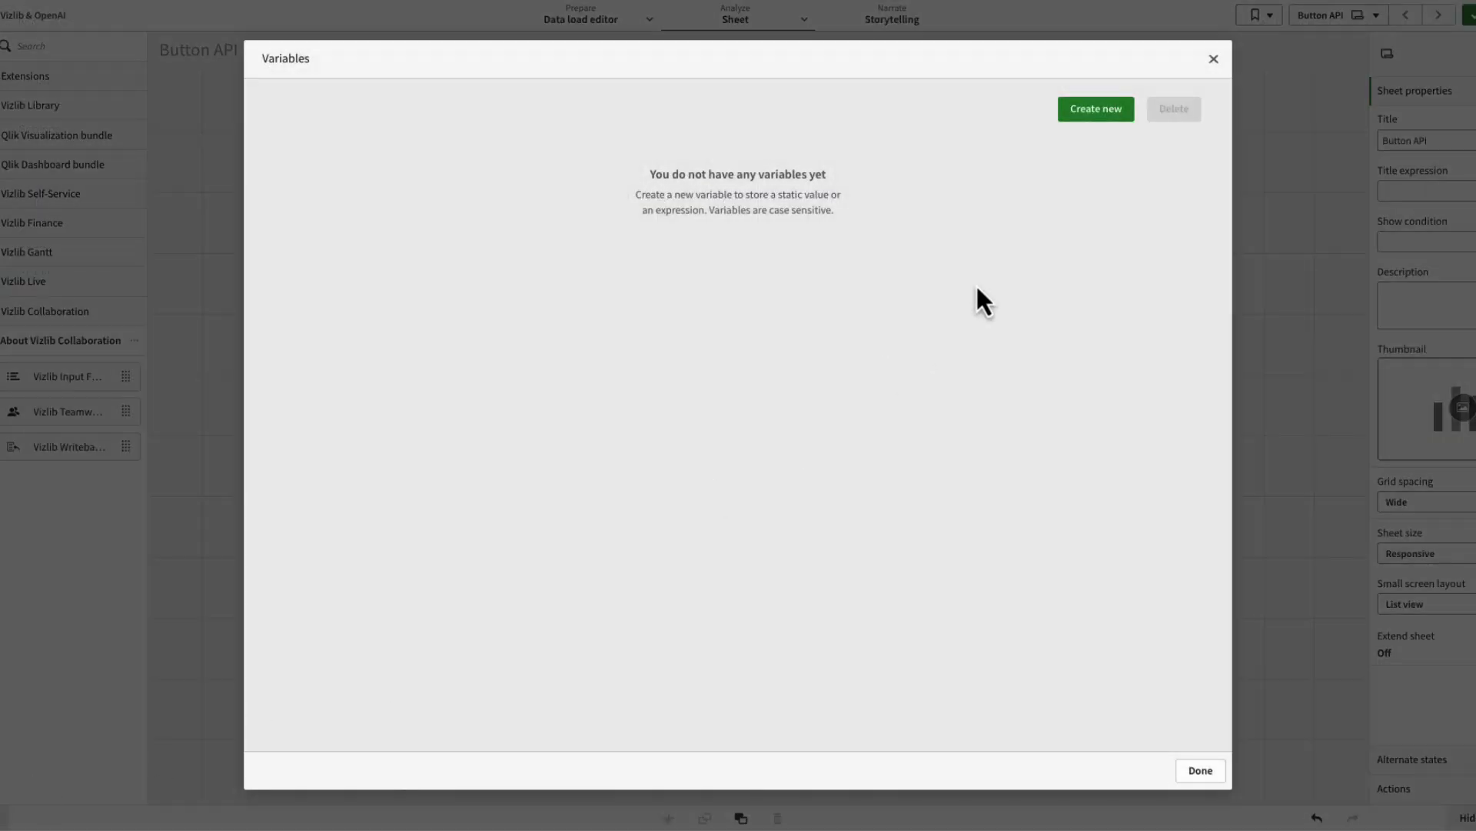
Step: Create a new variable named vPrompt
click(1078, 113)
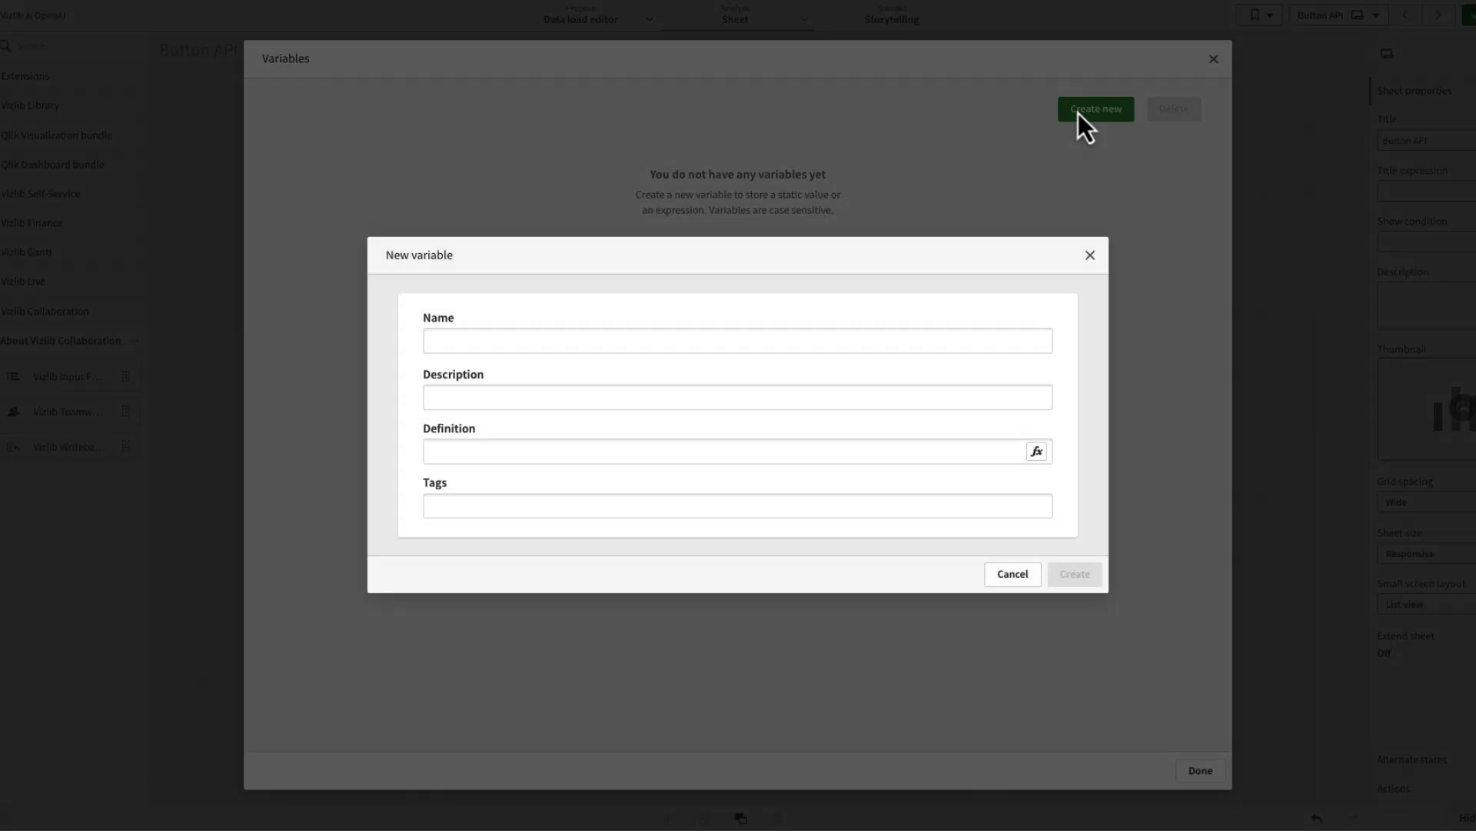
click(942, 339)
text(vPrompt)
click(1085, 576)
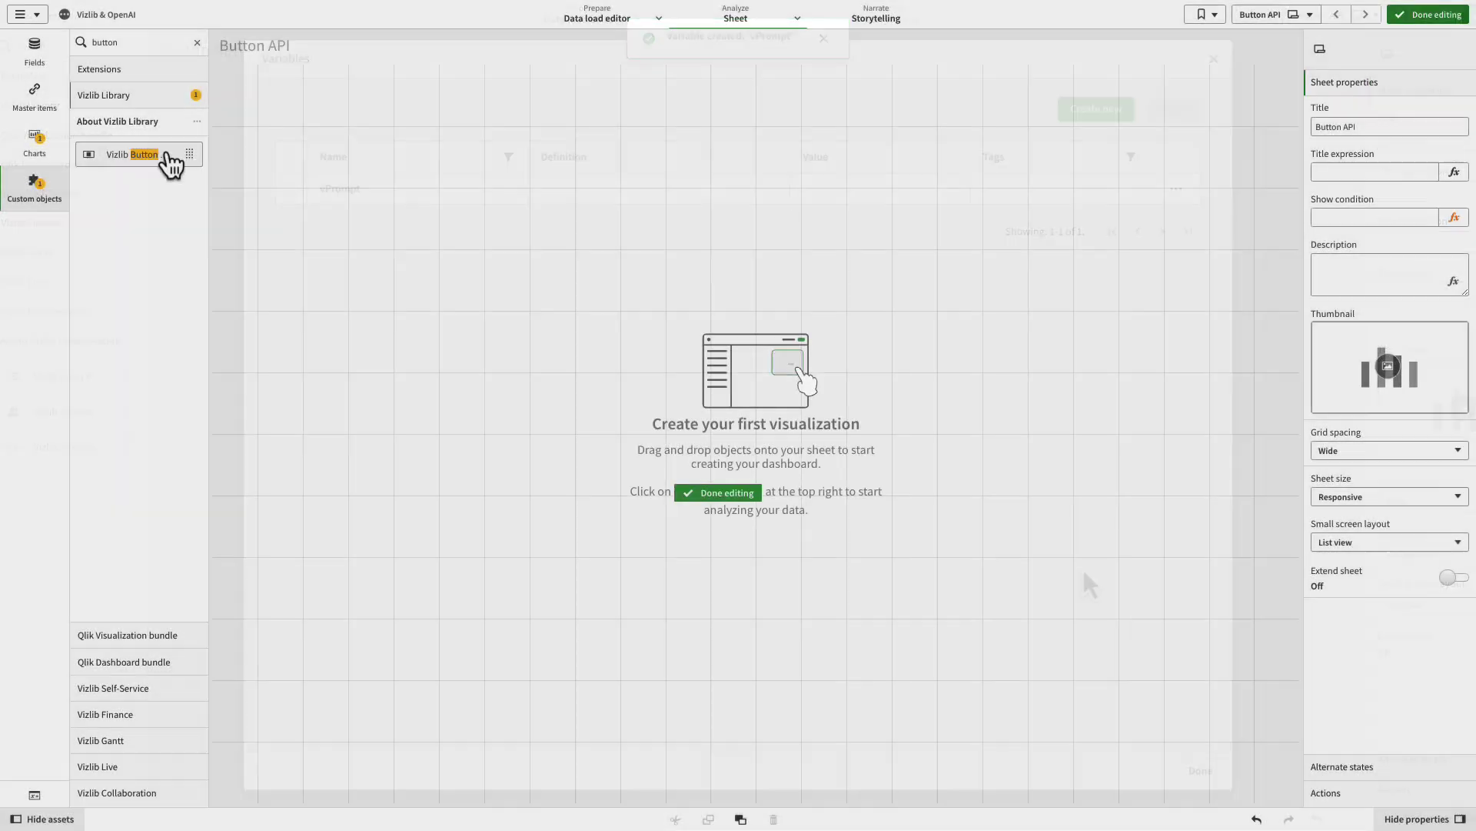
Step: Place a Vizlib Button and add an API Integration action that stores the response in a custom variable
drag(165, 161, 339, 215)
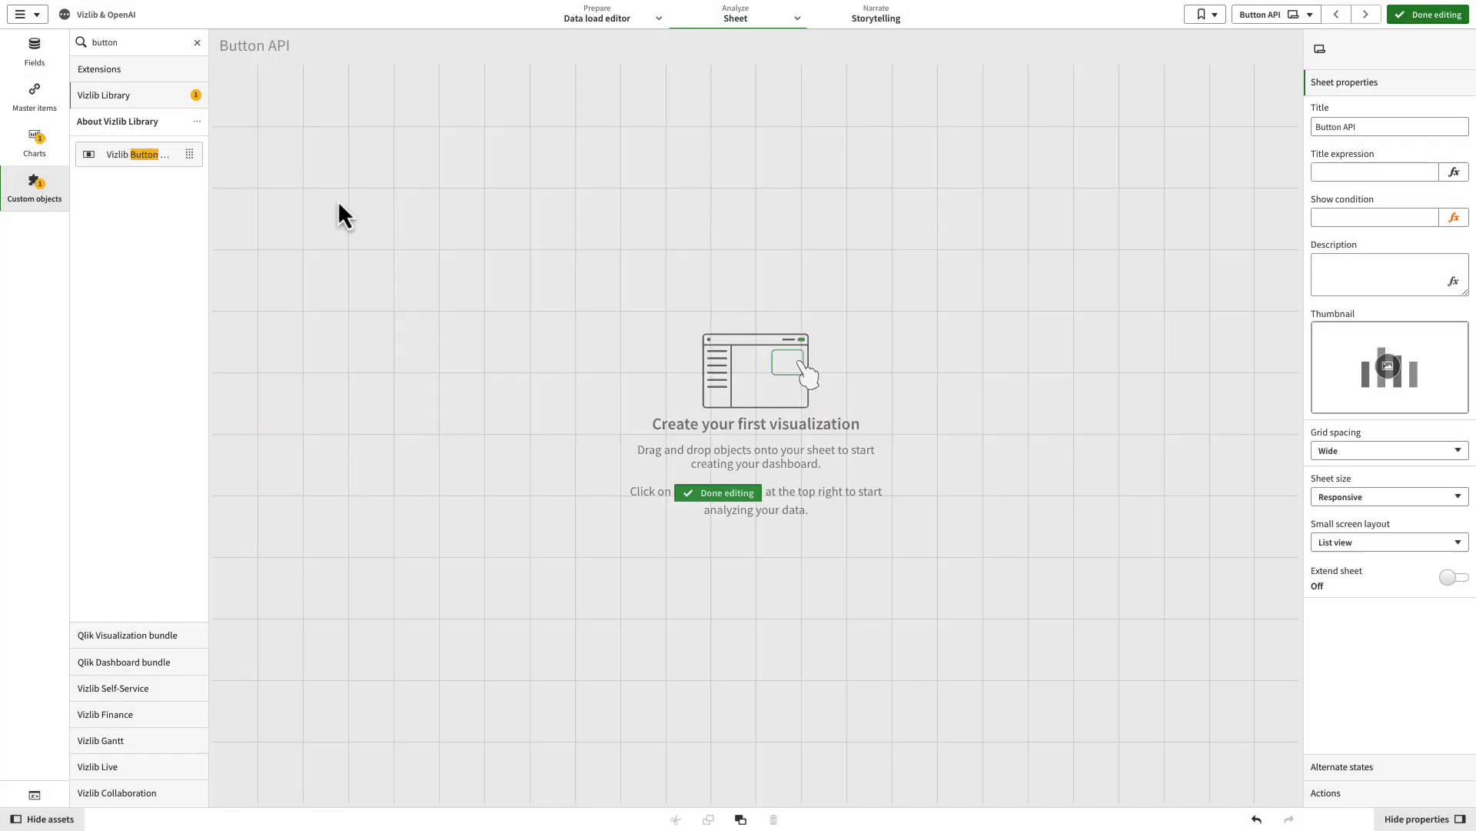
click(33, 184)
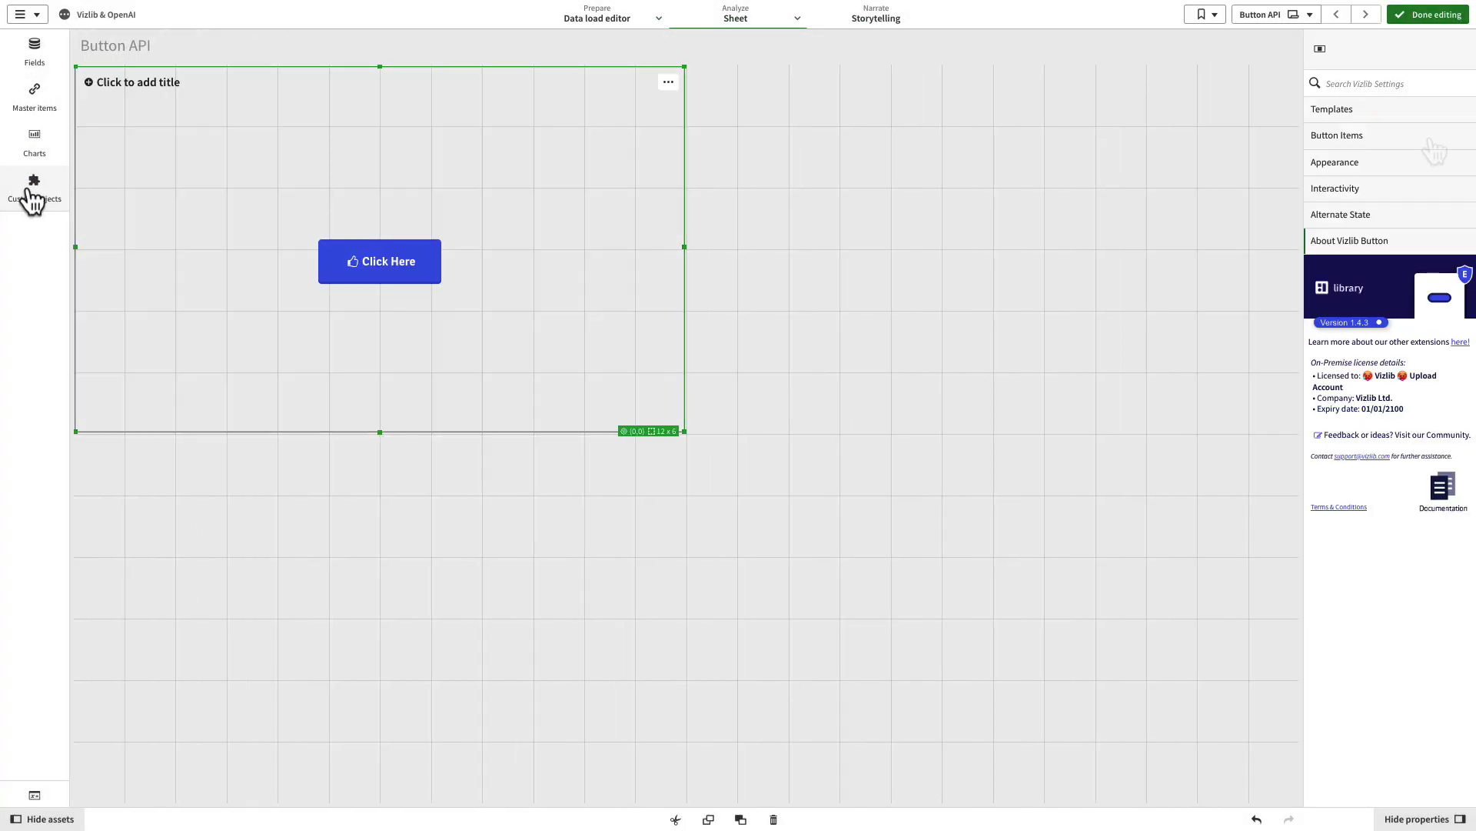
click(1423, 136)
click(1427, 168)
scroll(1394, 307, down, 5)
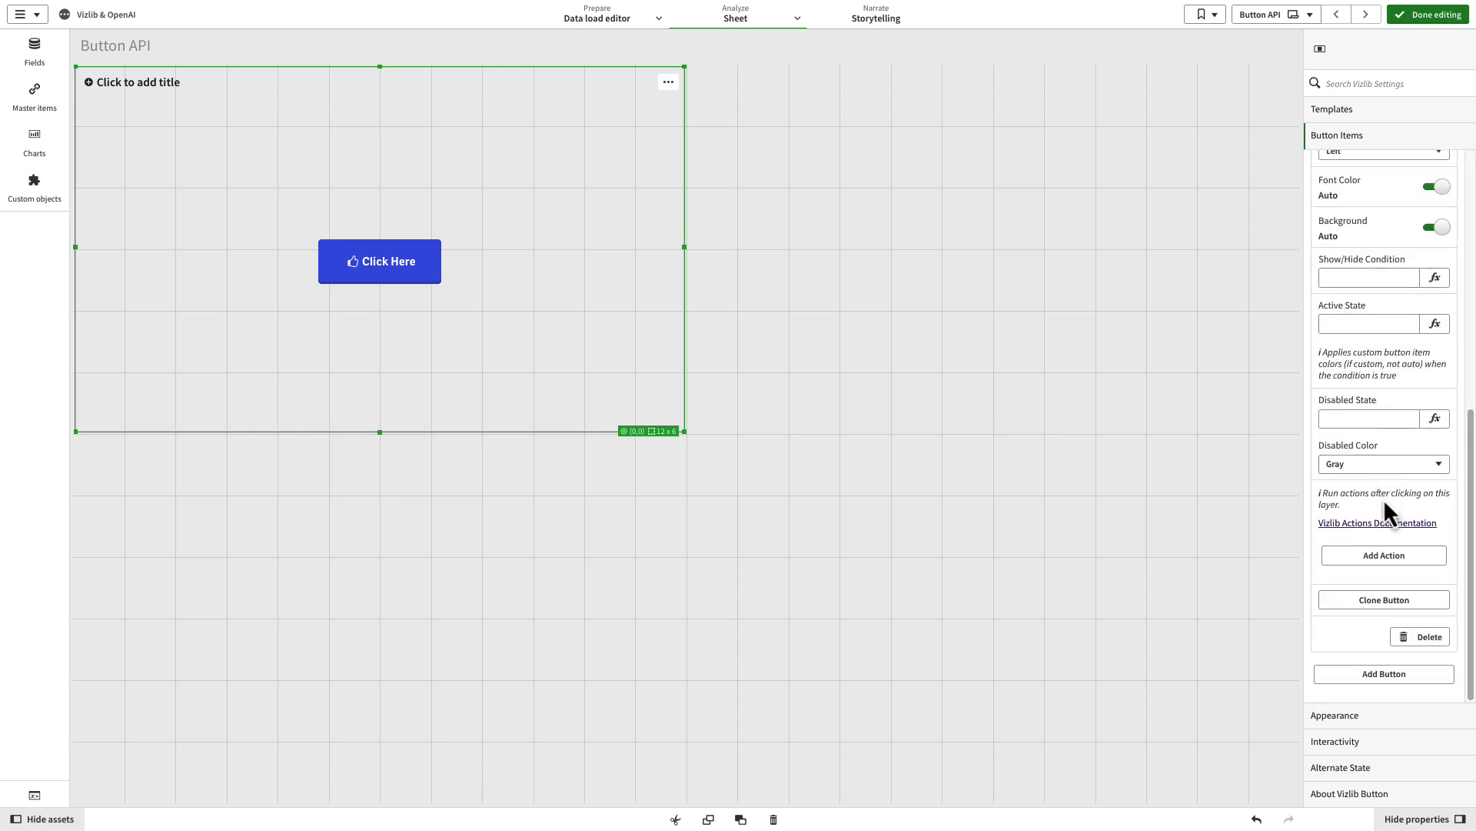
click(1384, 556)
click(1422, 531)
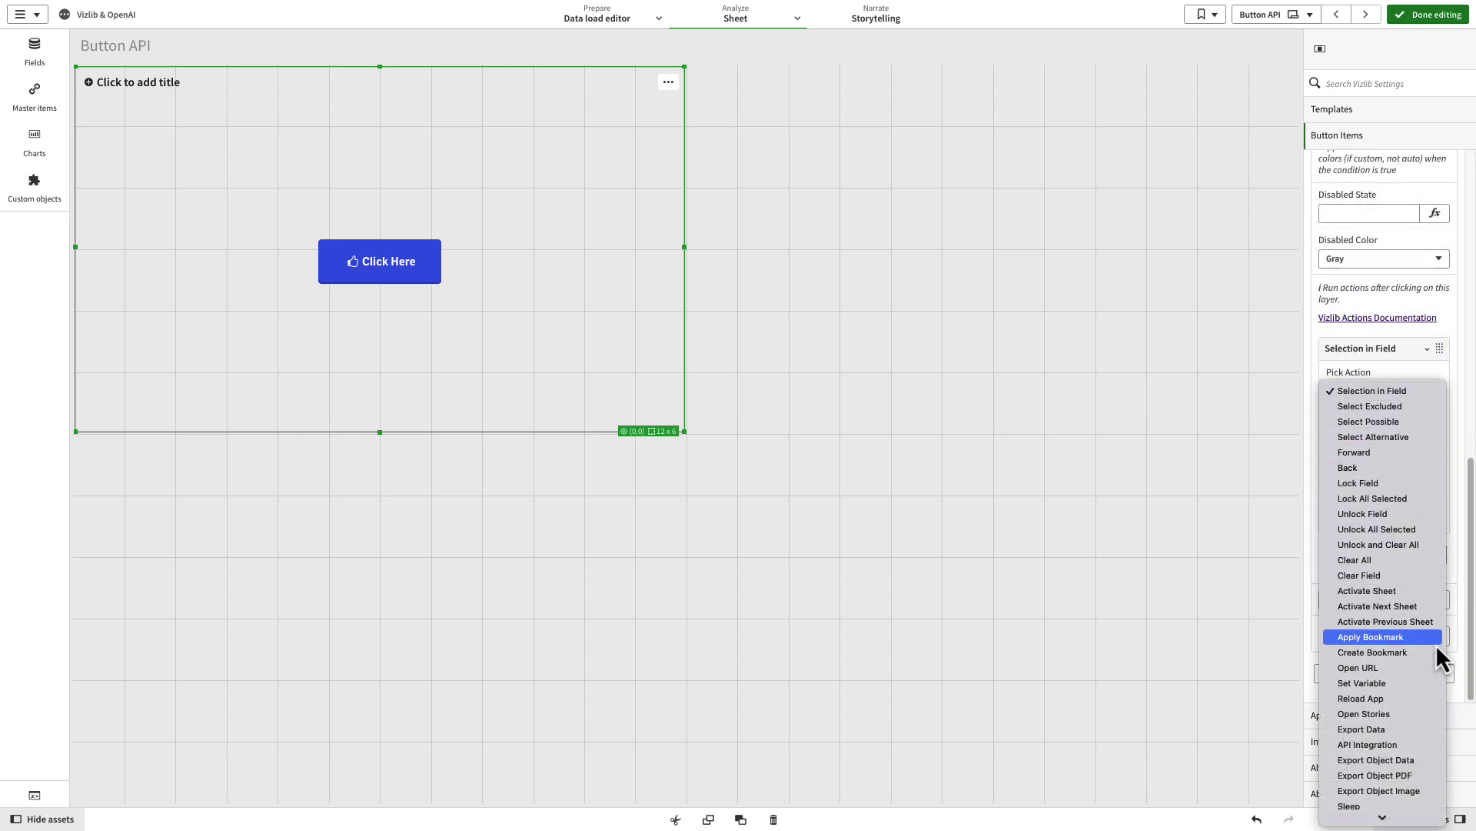
click(1430, 745)
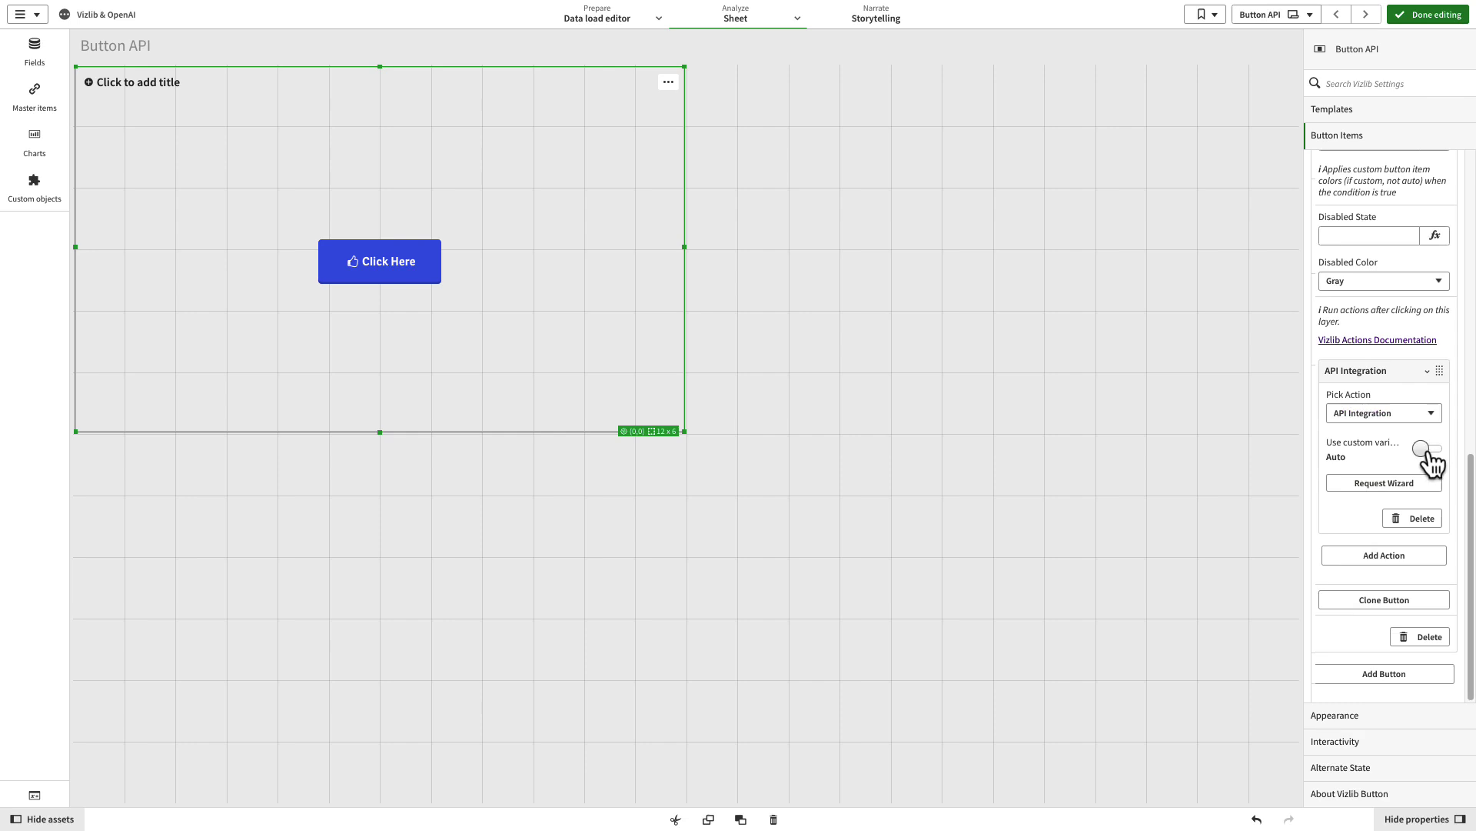
click(1428, 449)
click(1392, 496)
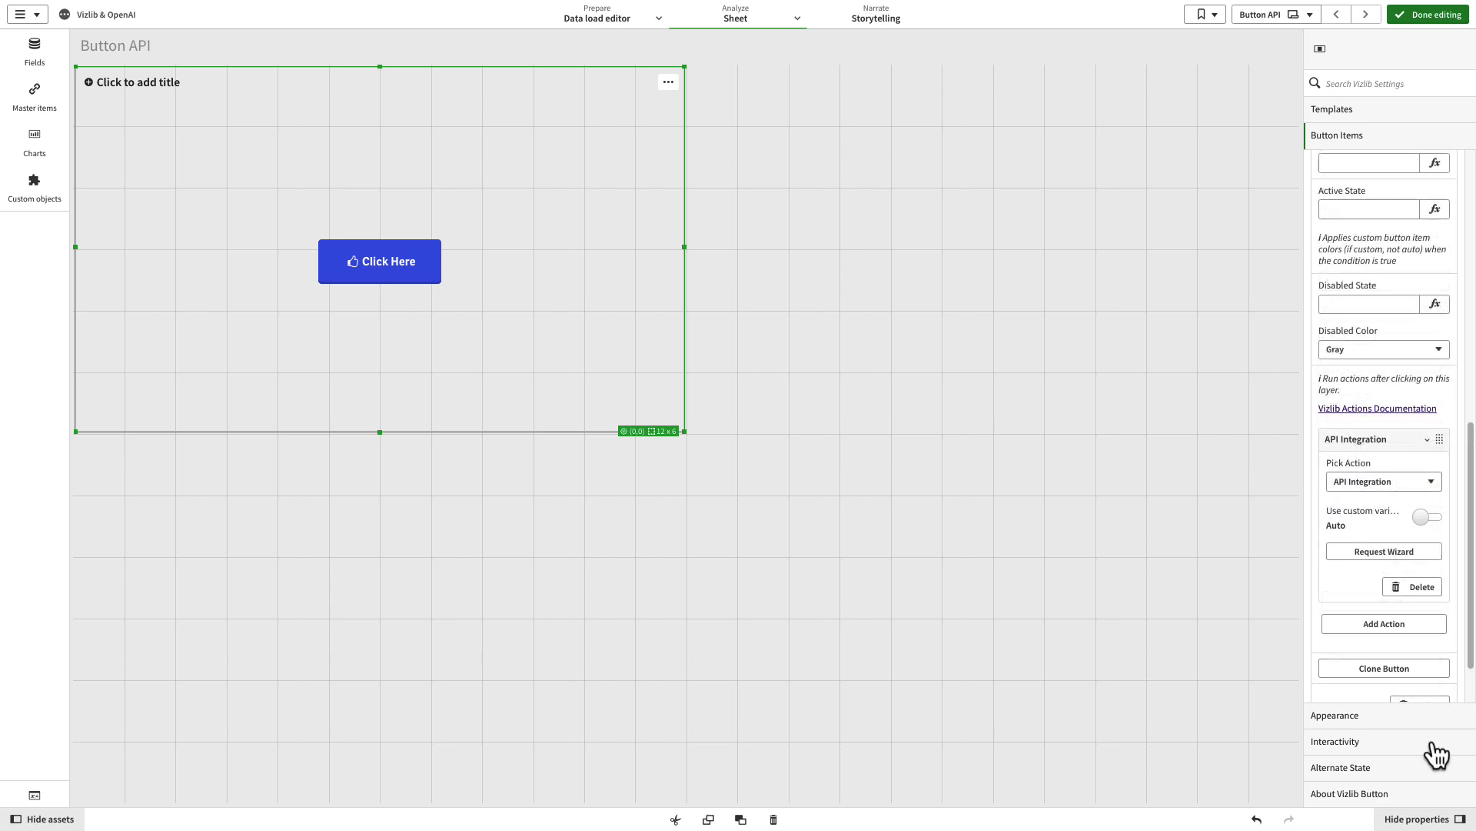
click(1405, 553)
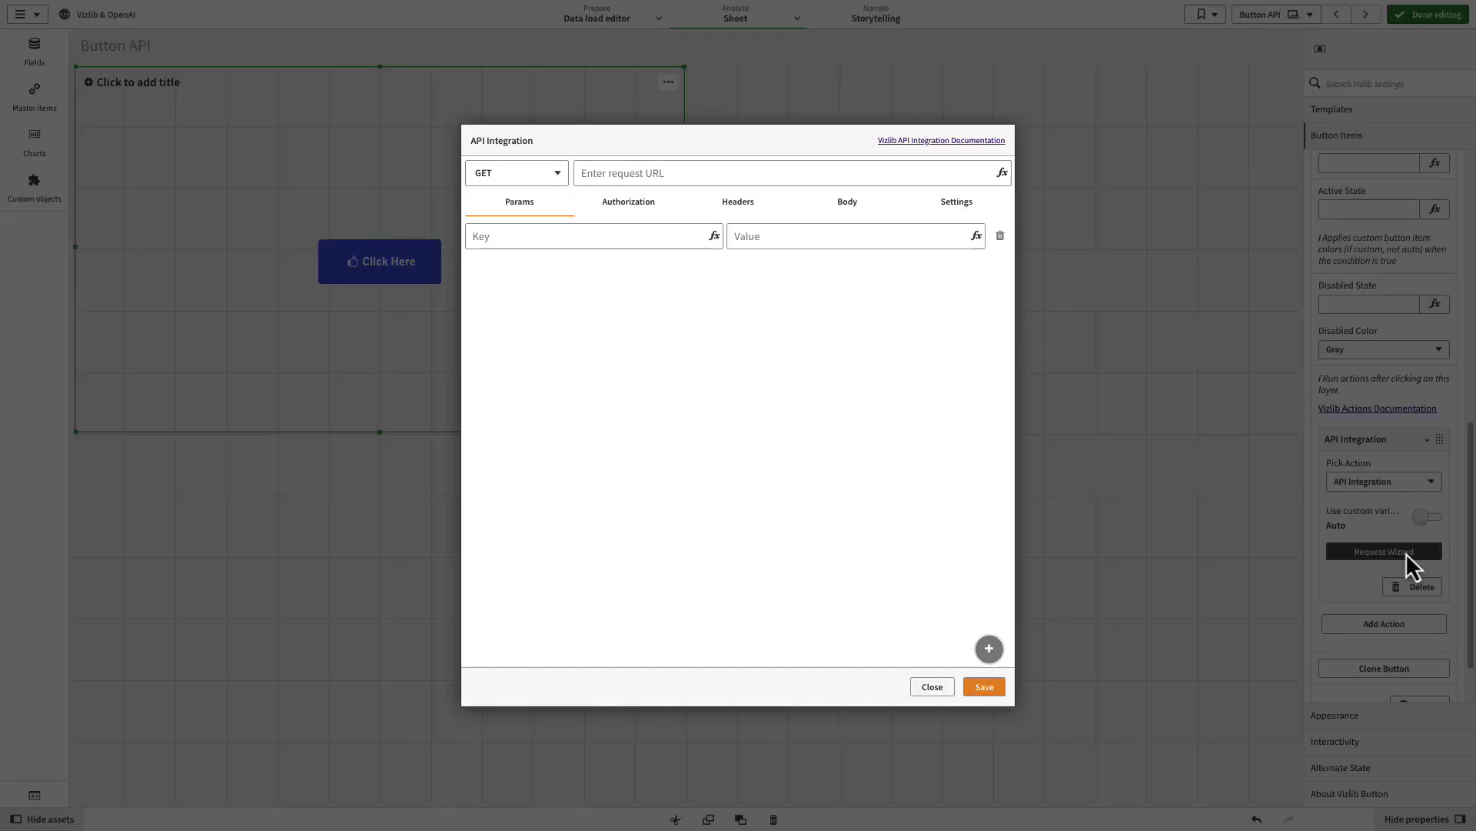
click(566, 178)
click(544, 191)
click(589, 178)
text(https://api.openai.com/v1/completions)
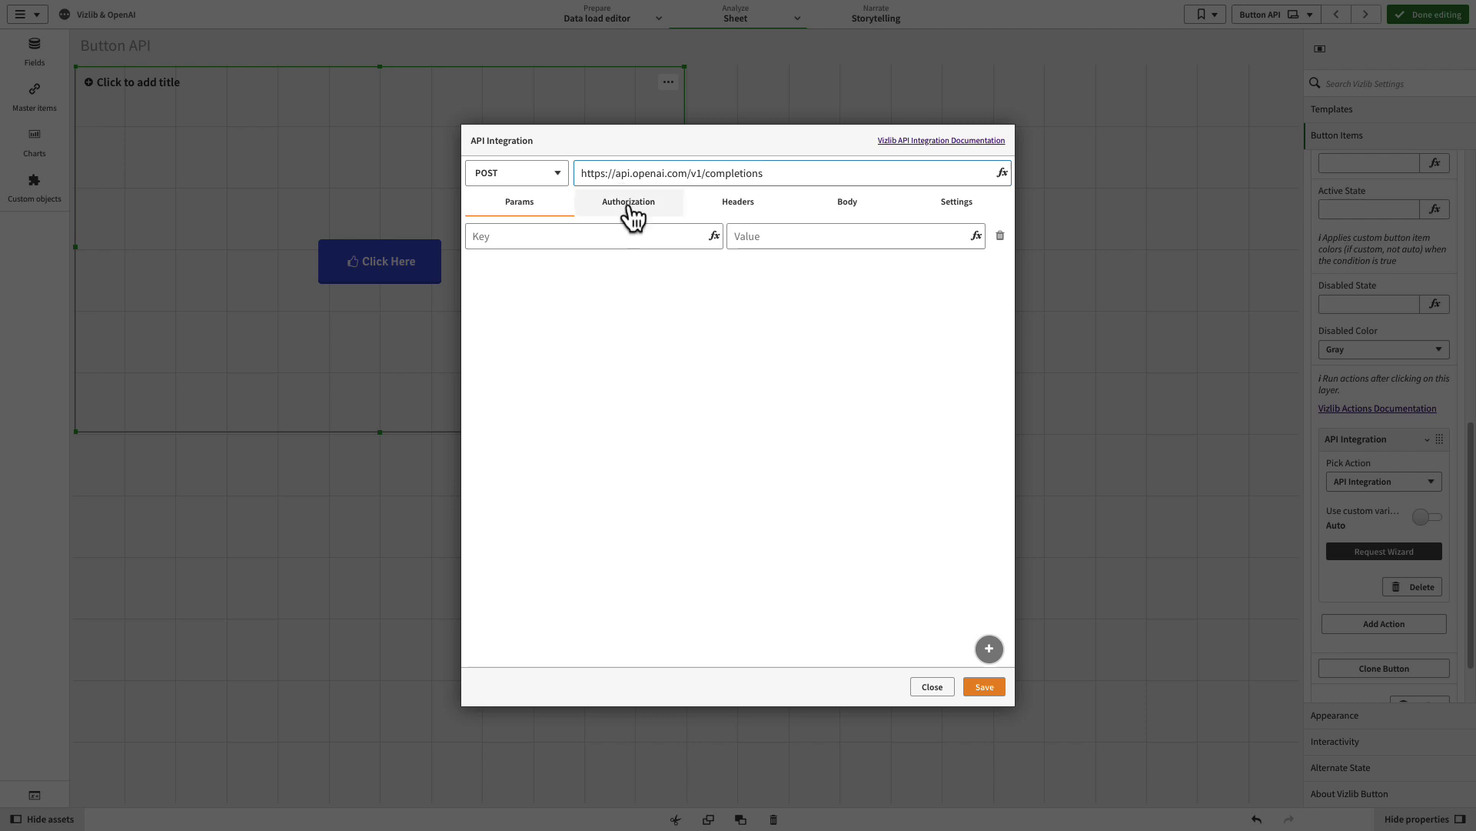
Step: Set the request authorization to Bearer Token using the copied API key
click(629, 209)
click(578, 234)
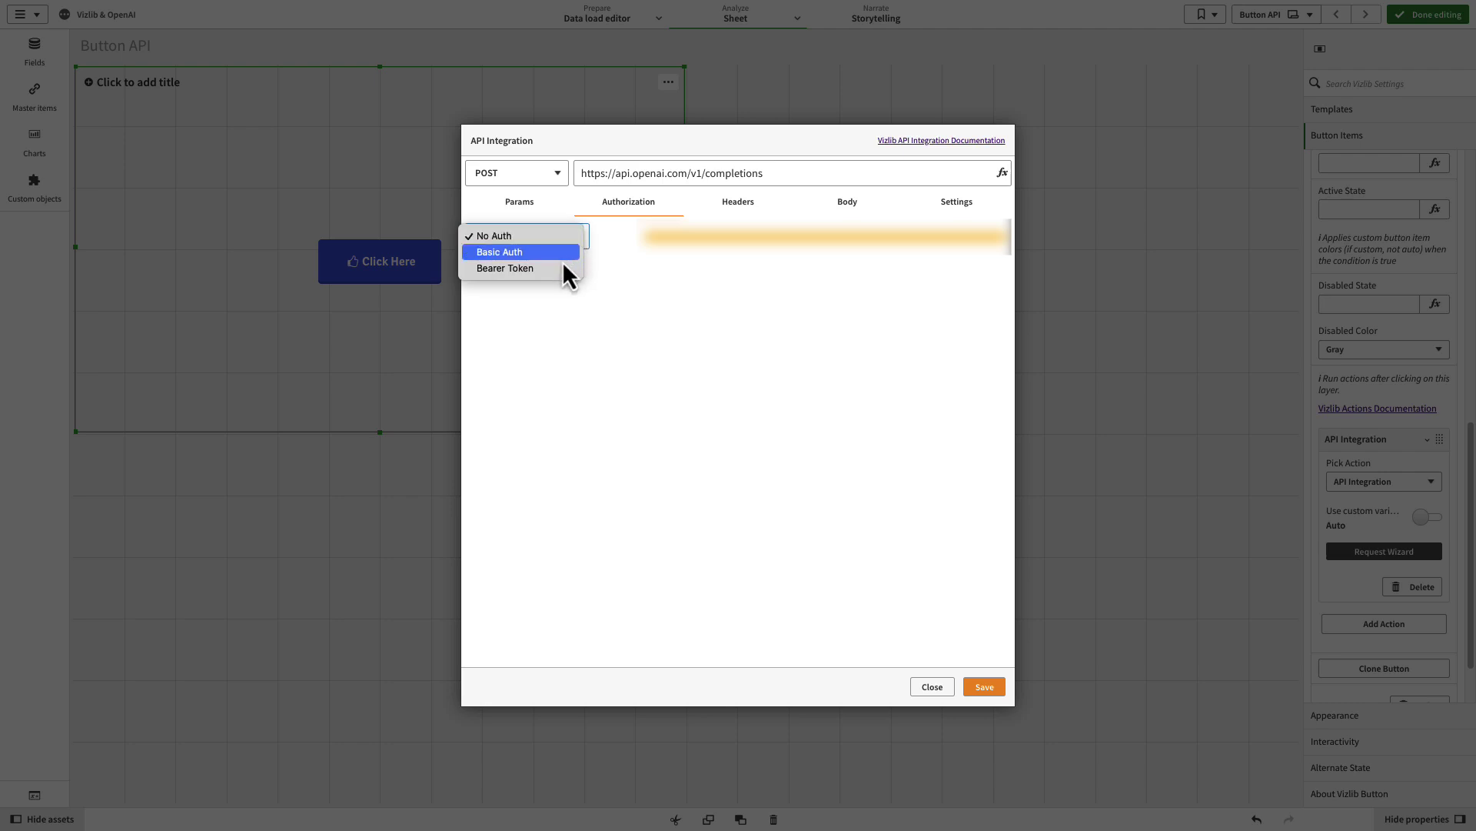
click(561, 265)
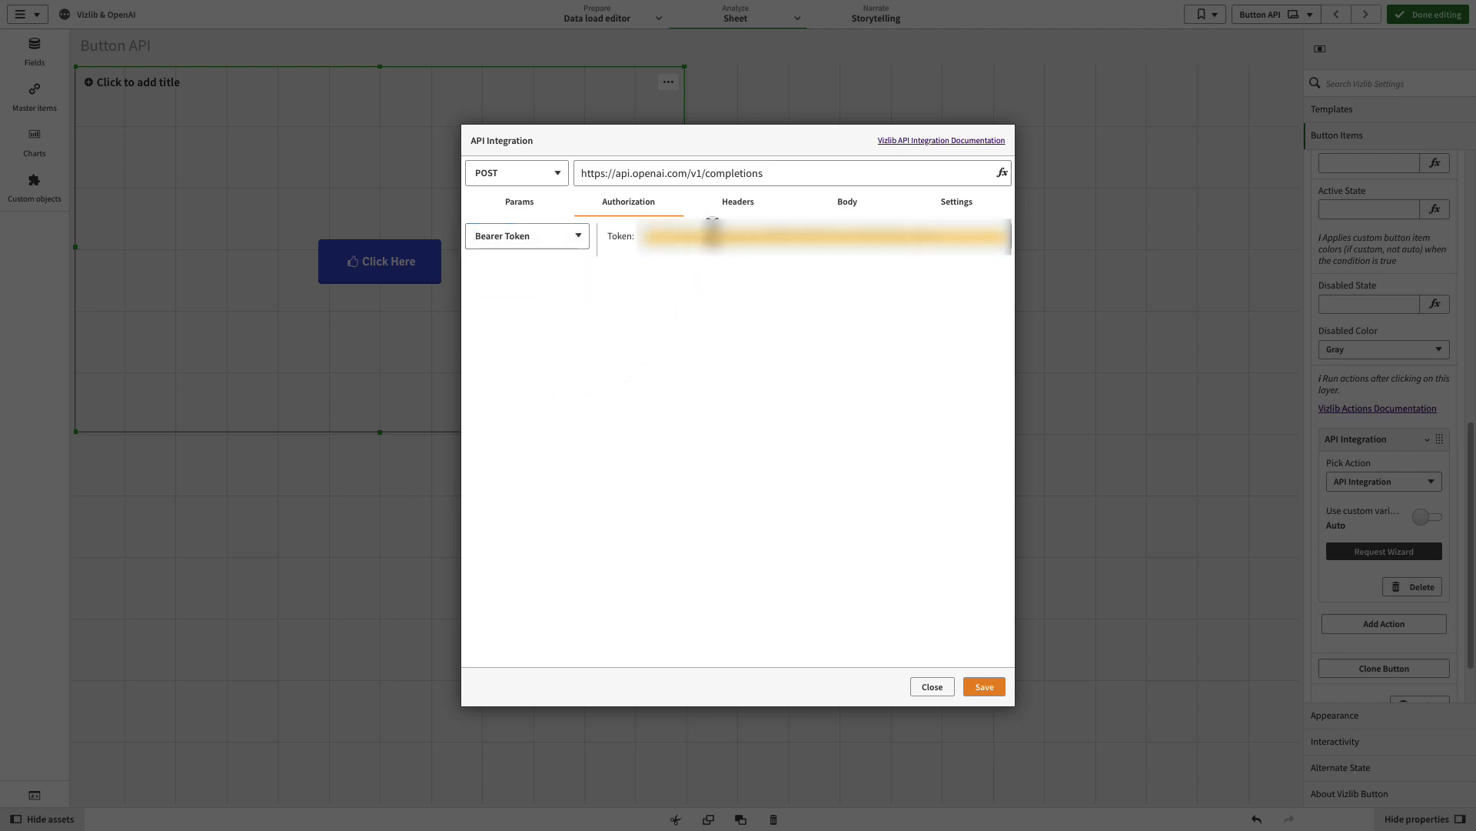
click(731, 209)
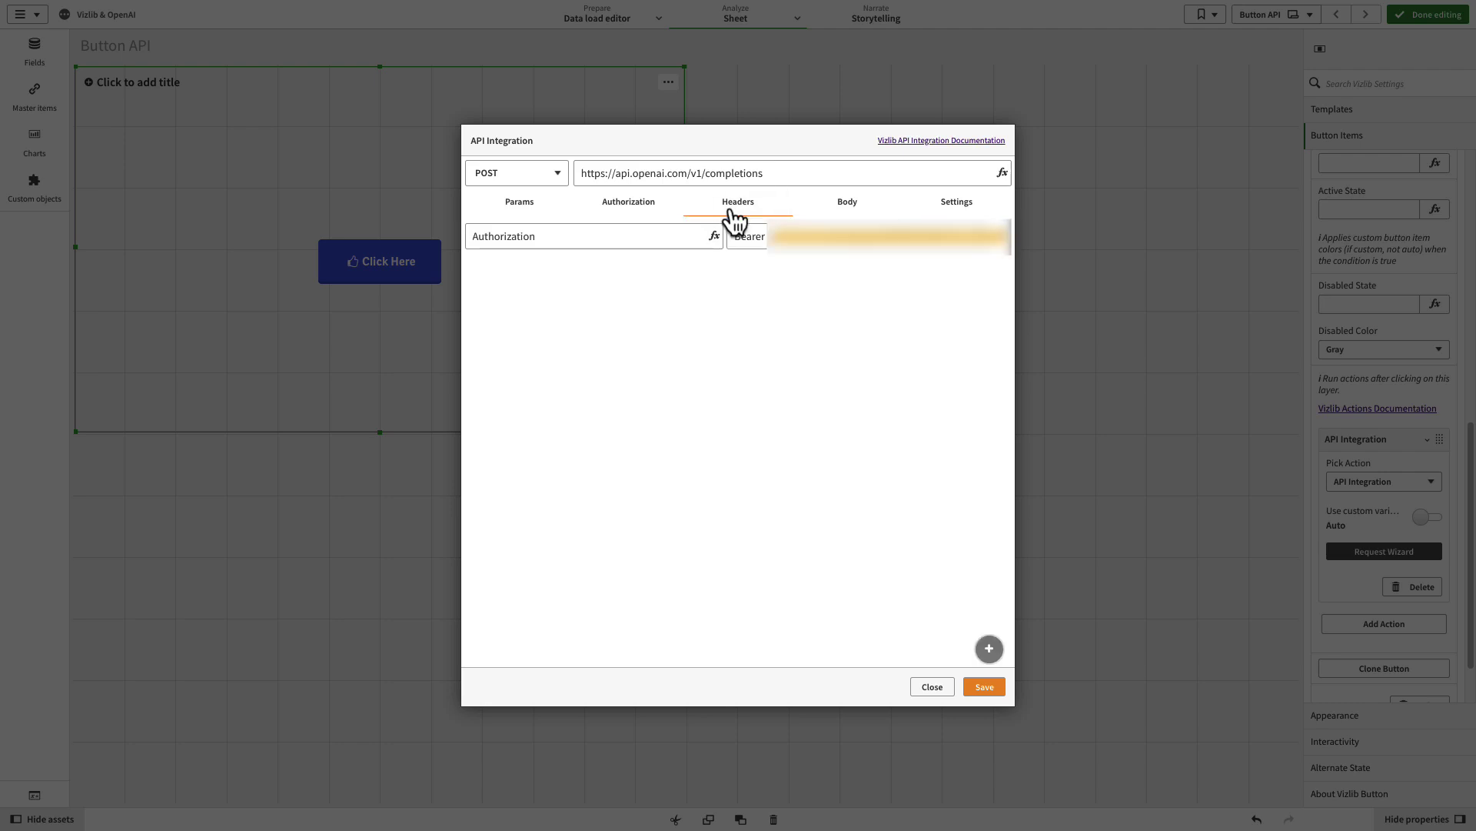
Step: Paste the text-davinci-003 JSON request body and replace its placeholder variable name with vPrompt
click(847, 203)
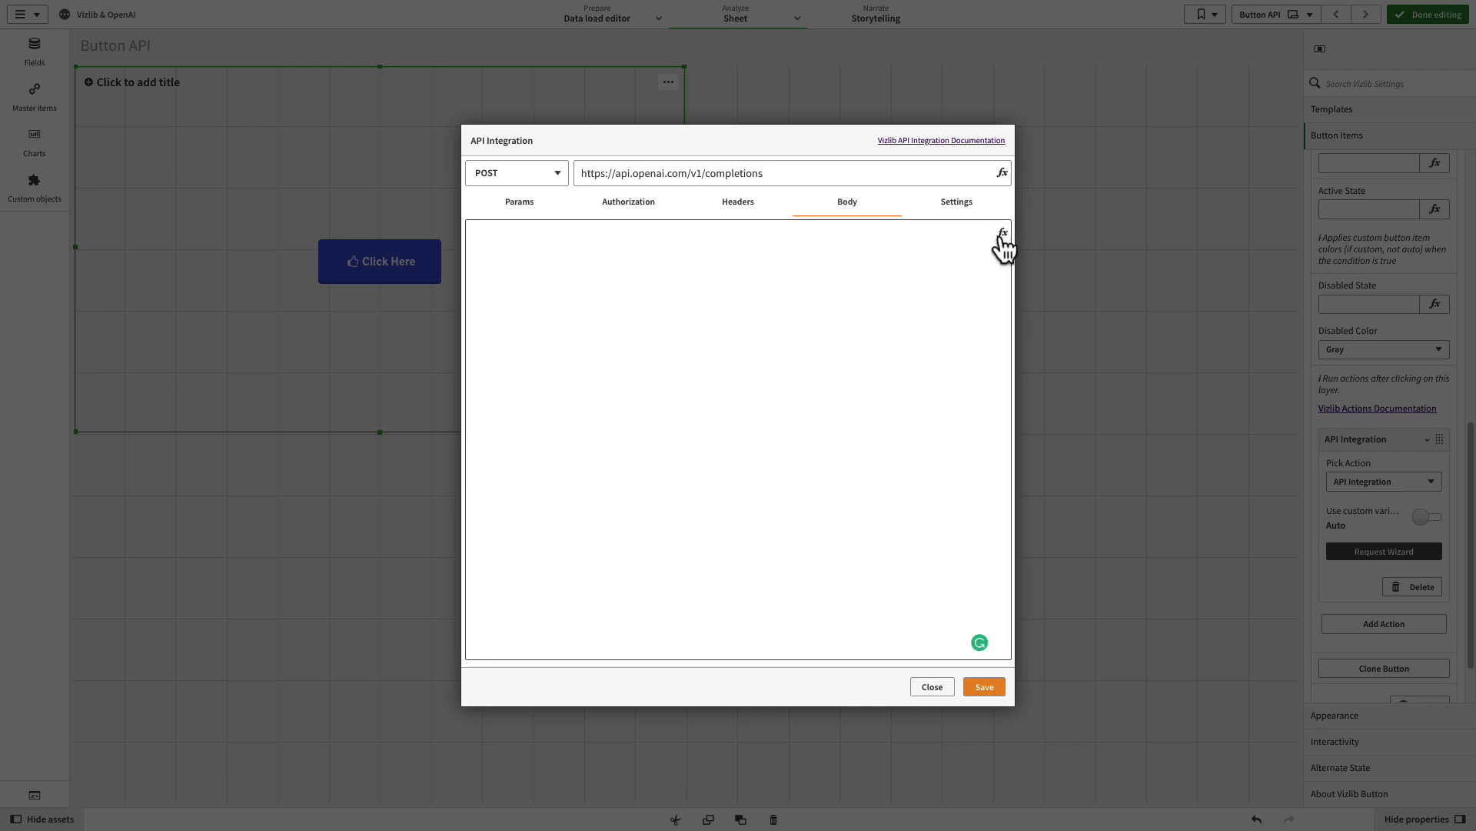
click(1003, 233)
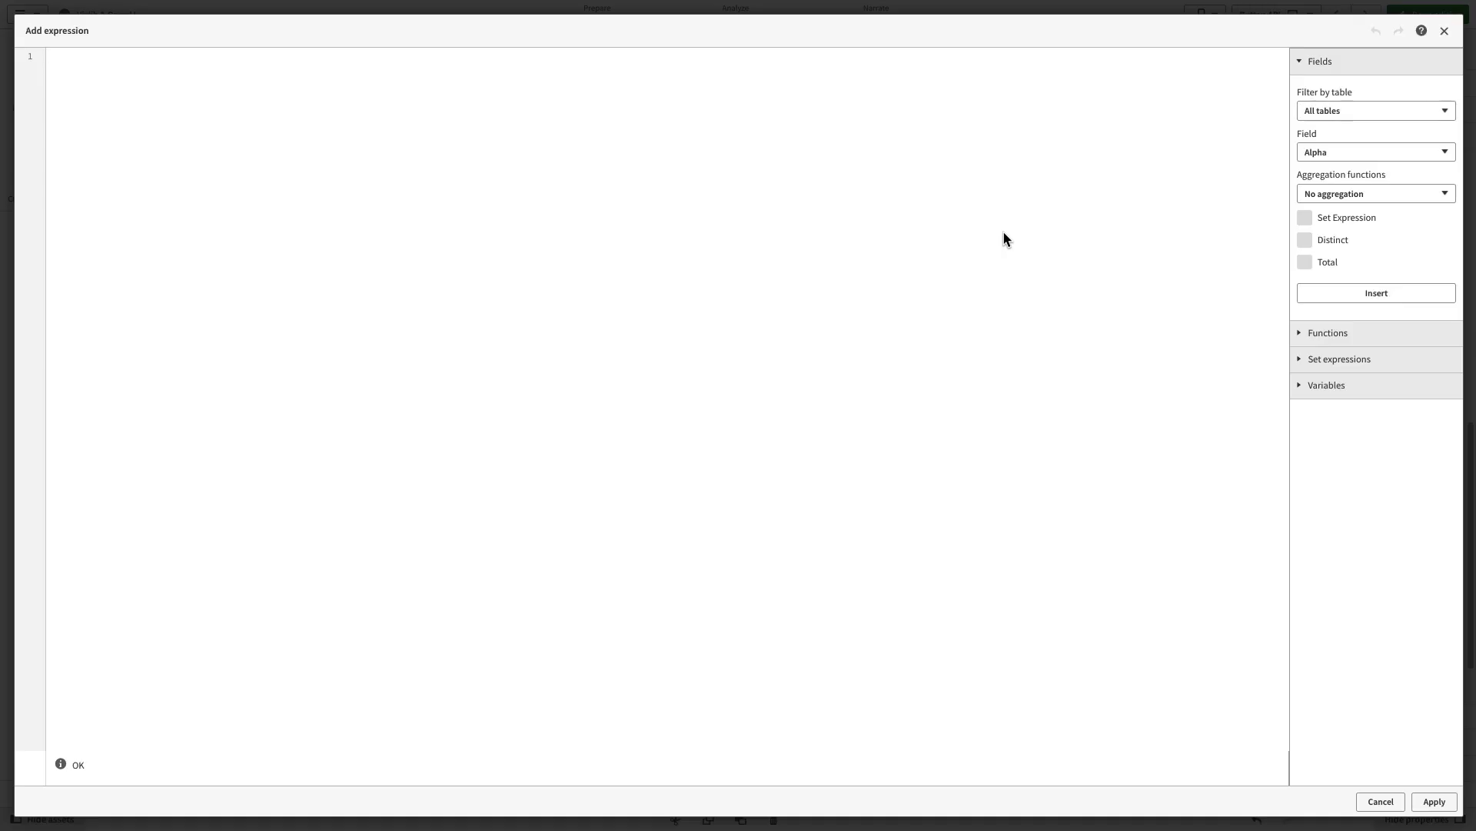
text(='{     "model": "text-davinci-003",     "prompt": "$(<v_yourVariableName>)",     "temperature": 0,     "max_tokens": 300 }')
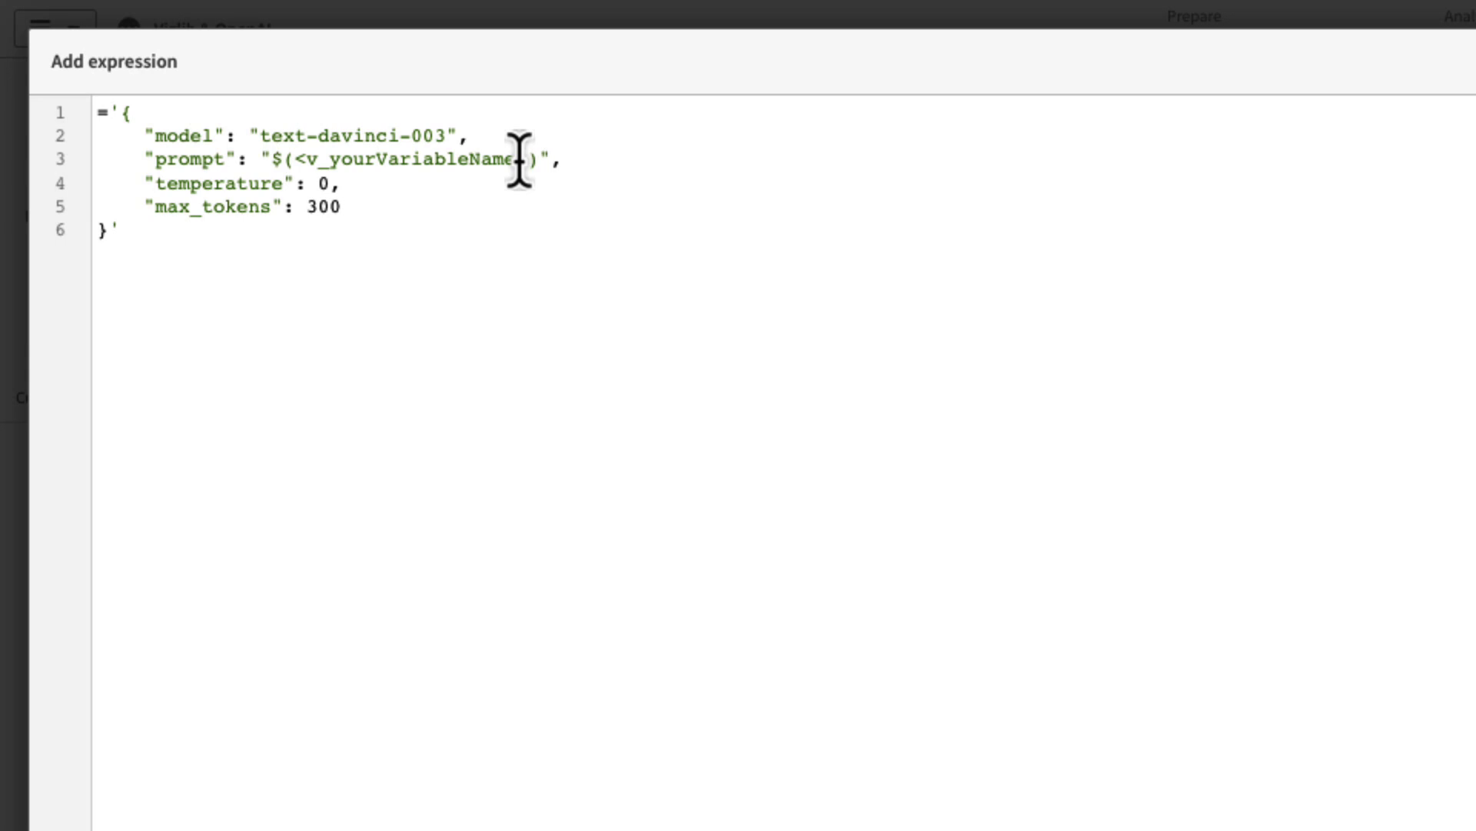
drag(526, 159, 295, 159)
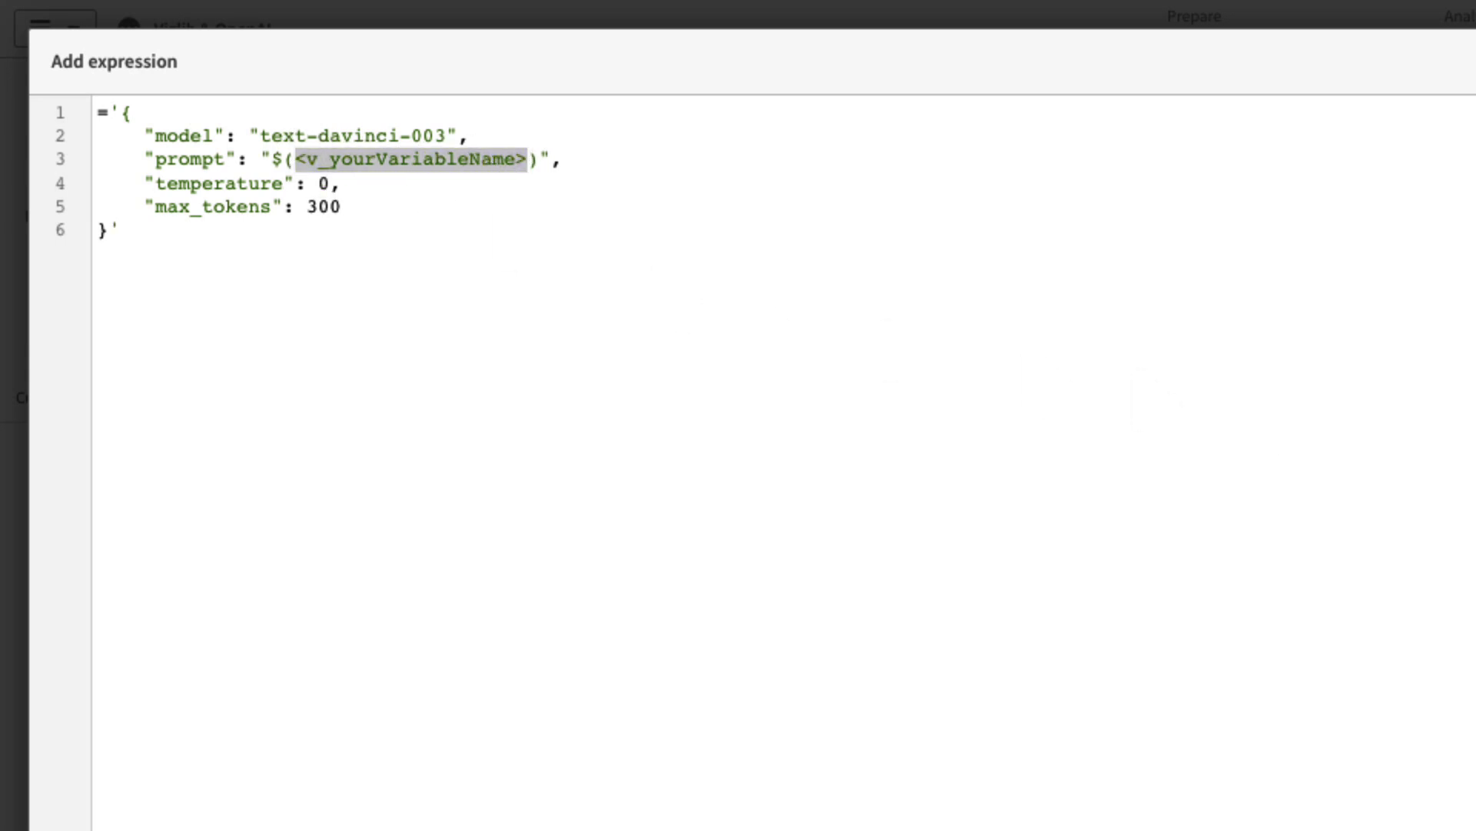
text(vPrompt)
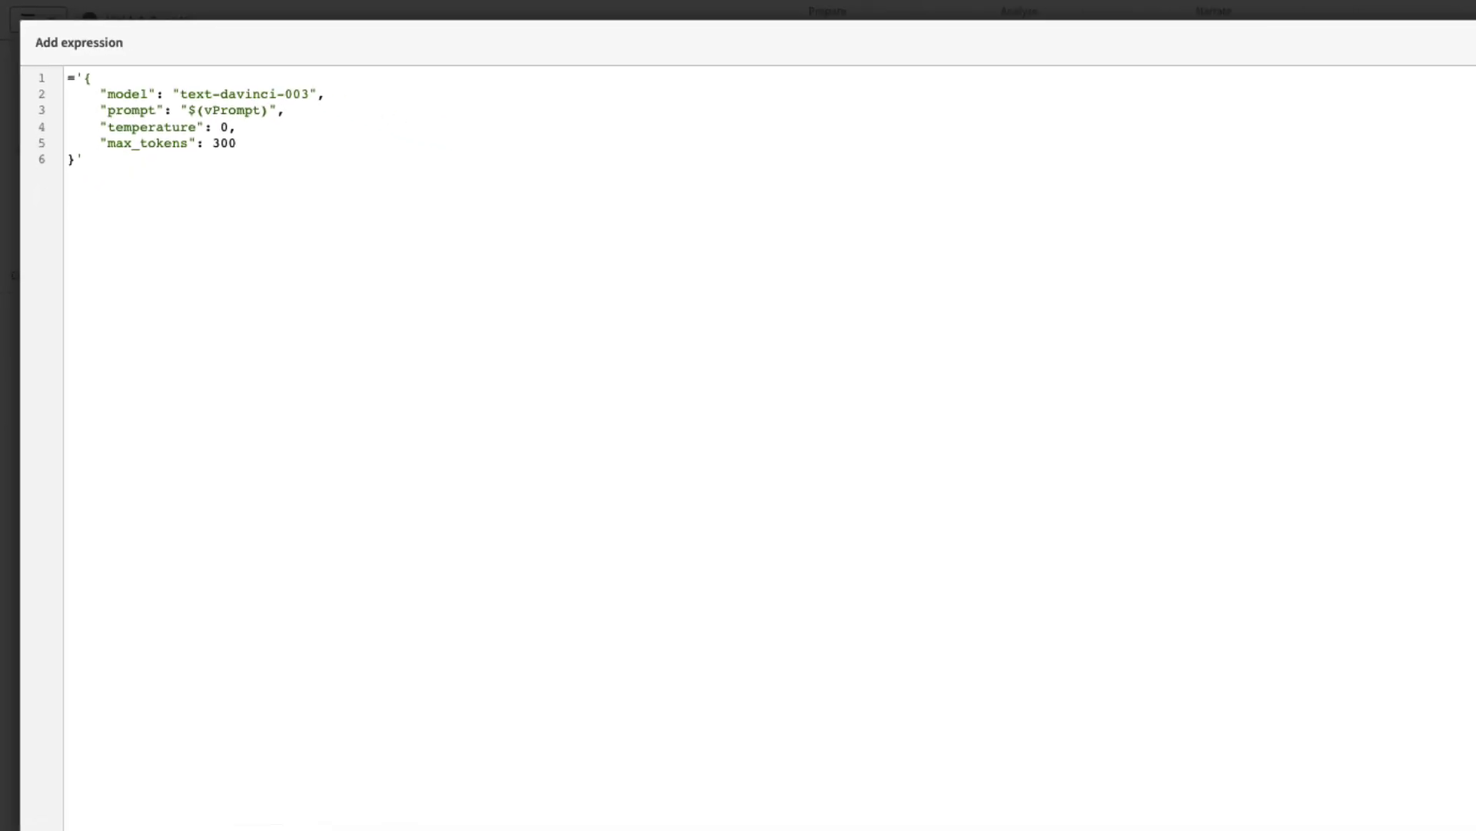
Step: Apply the body expression, confirm the Json response type, and save the API Integration
click(1430, 800)
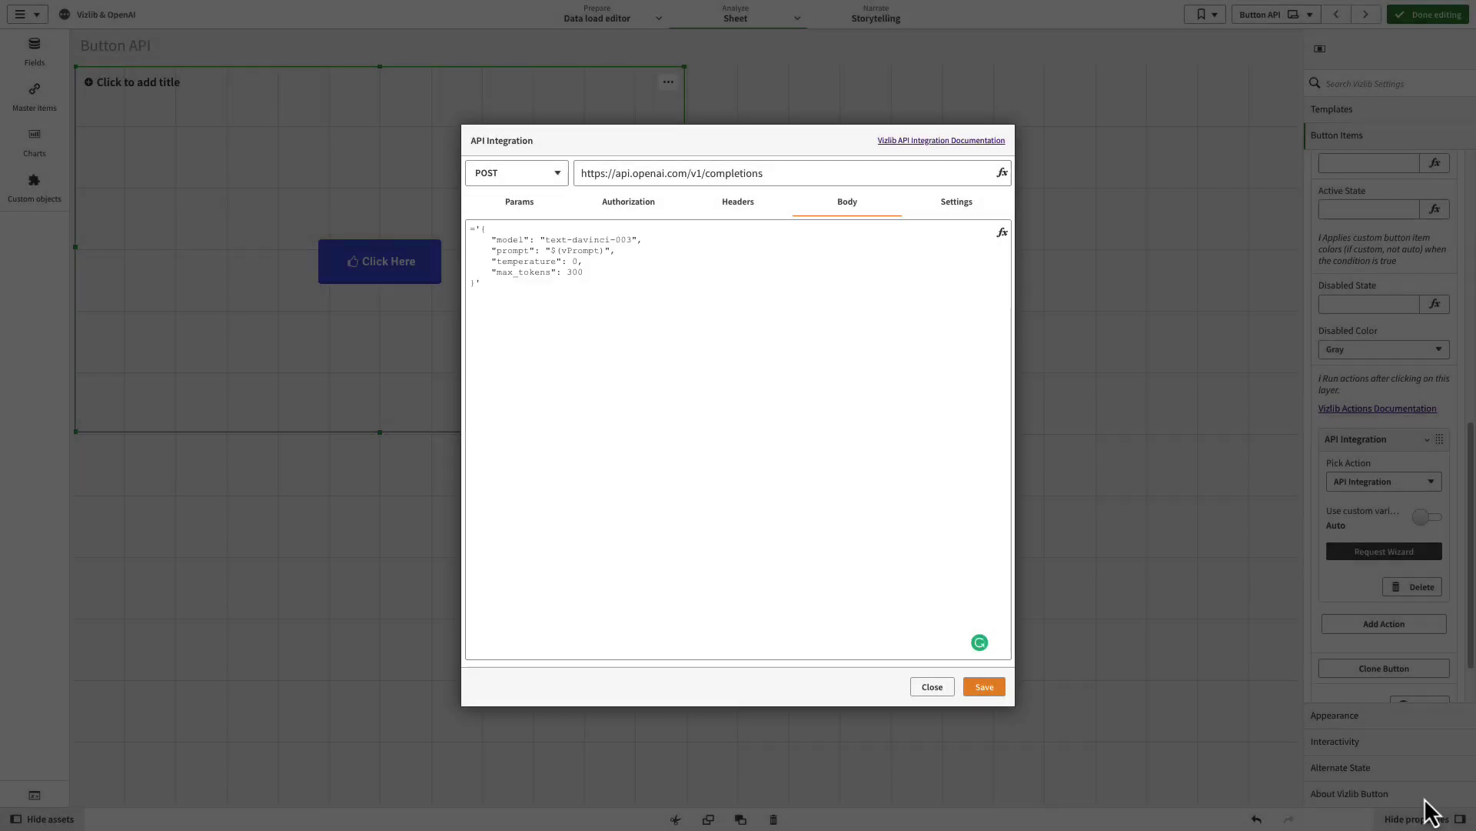
click(960, 208)
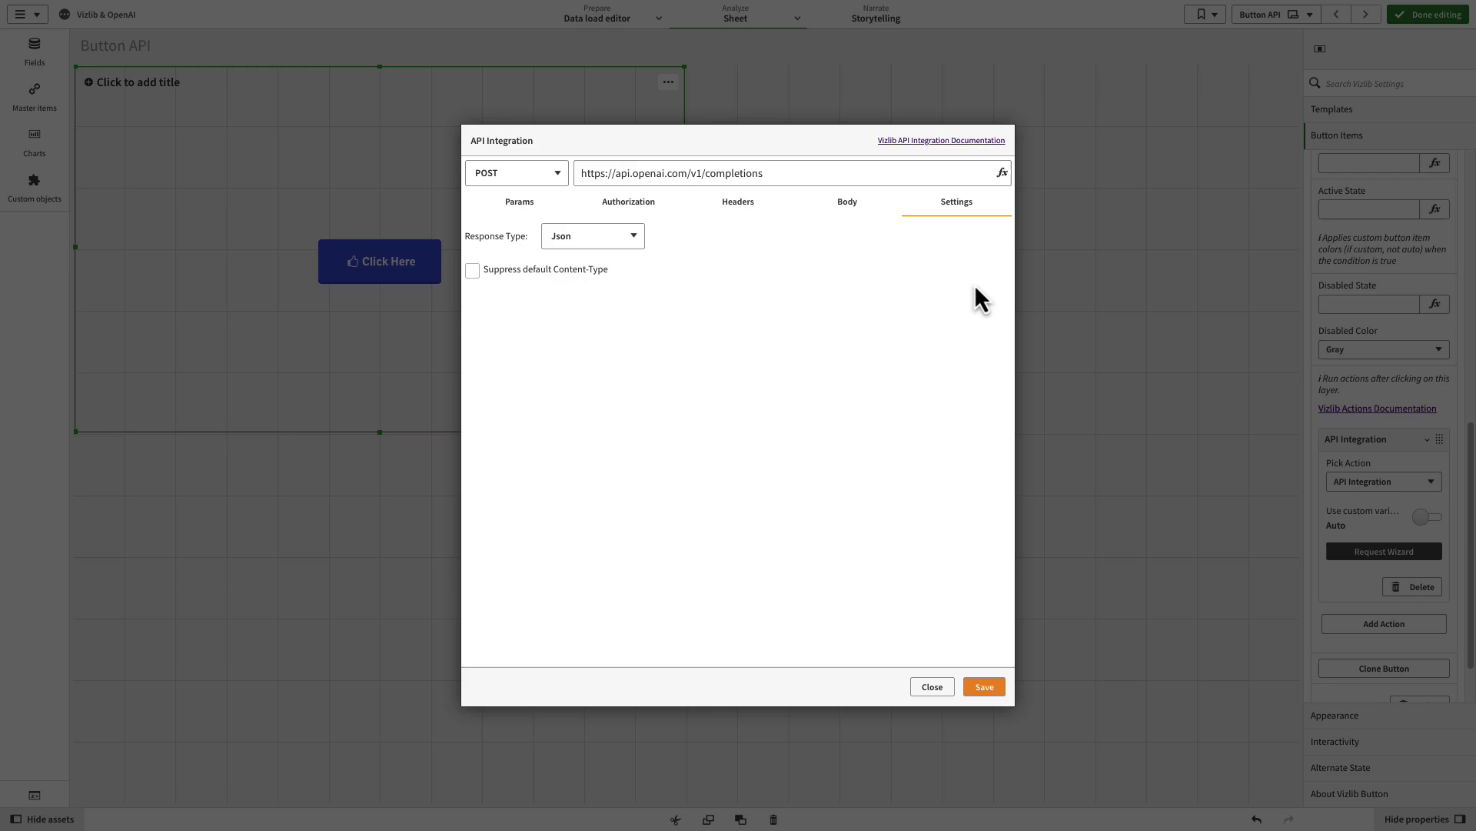
click(985, 688)
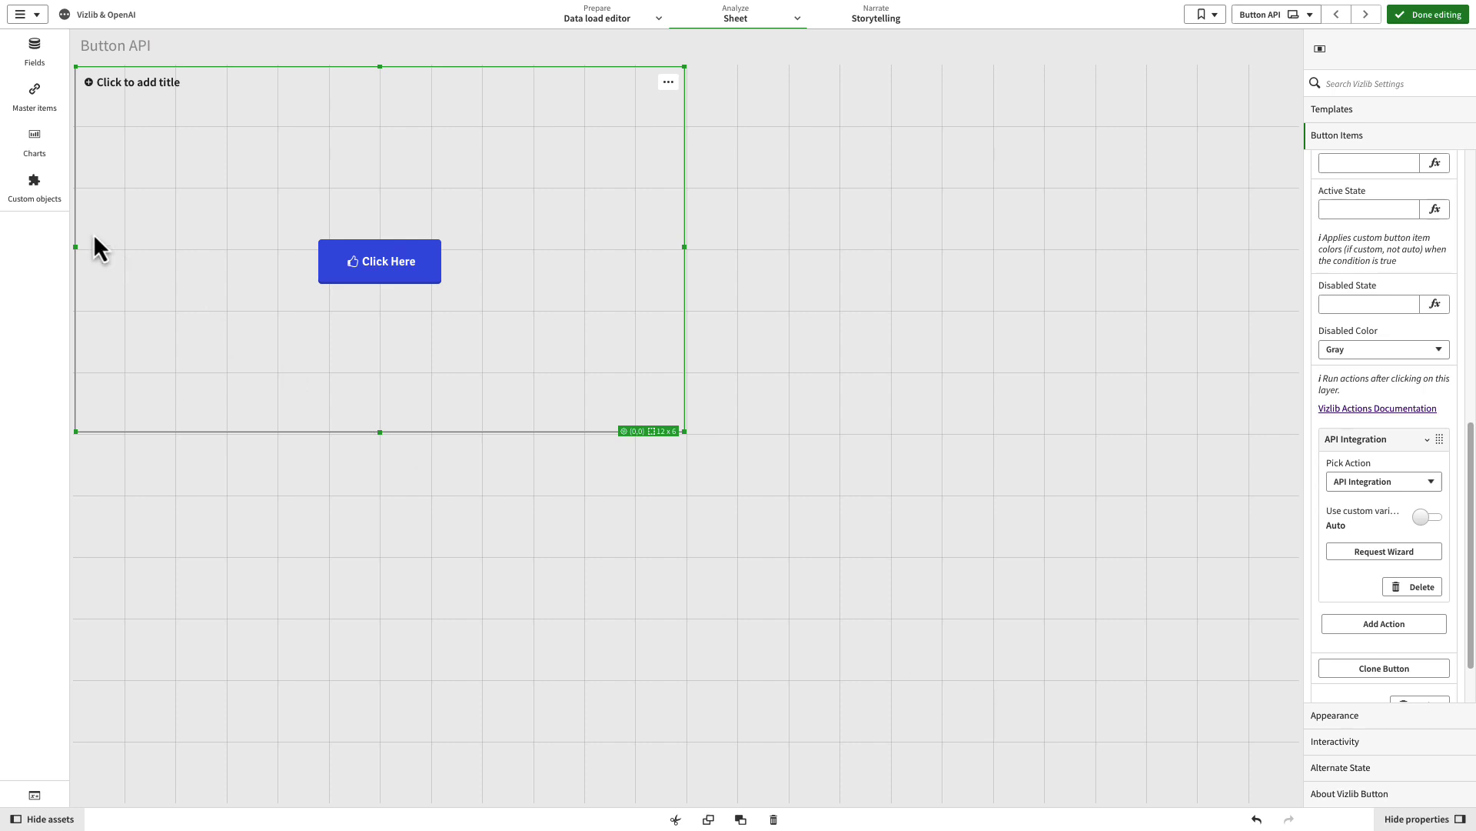
Step: Add a Vizlib Slider in the lower-left, bound to range variables vRange1 and vRange2
click(43, 200)
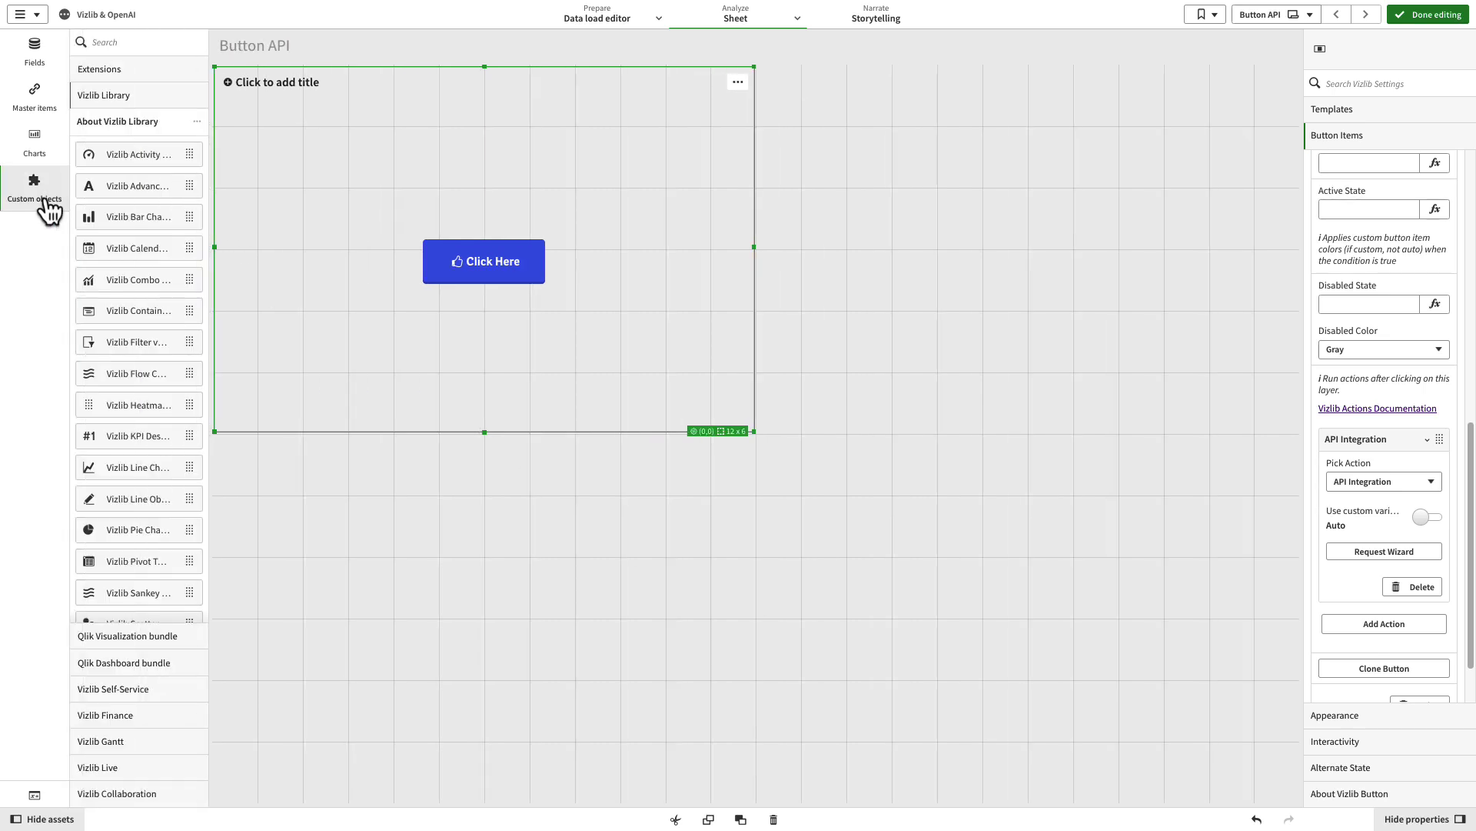
click(114, 42)
text(slider)
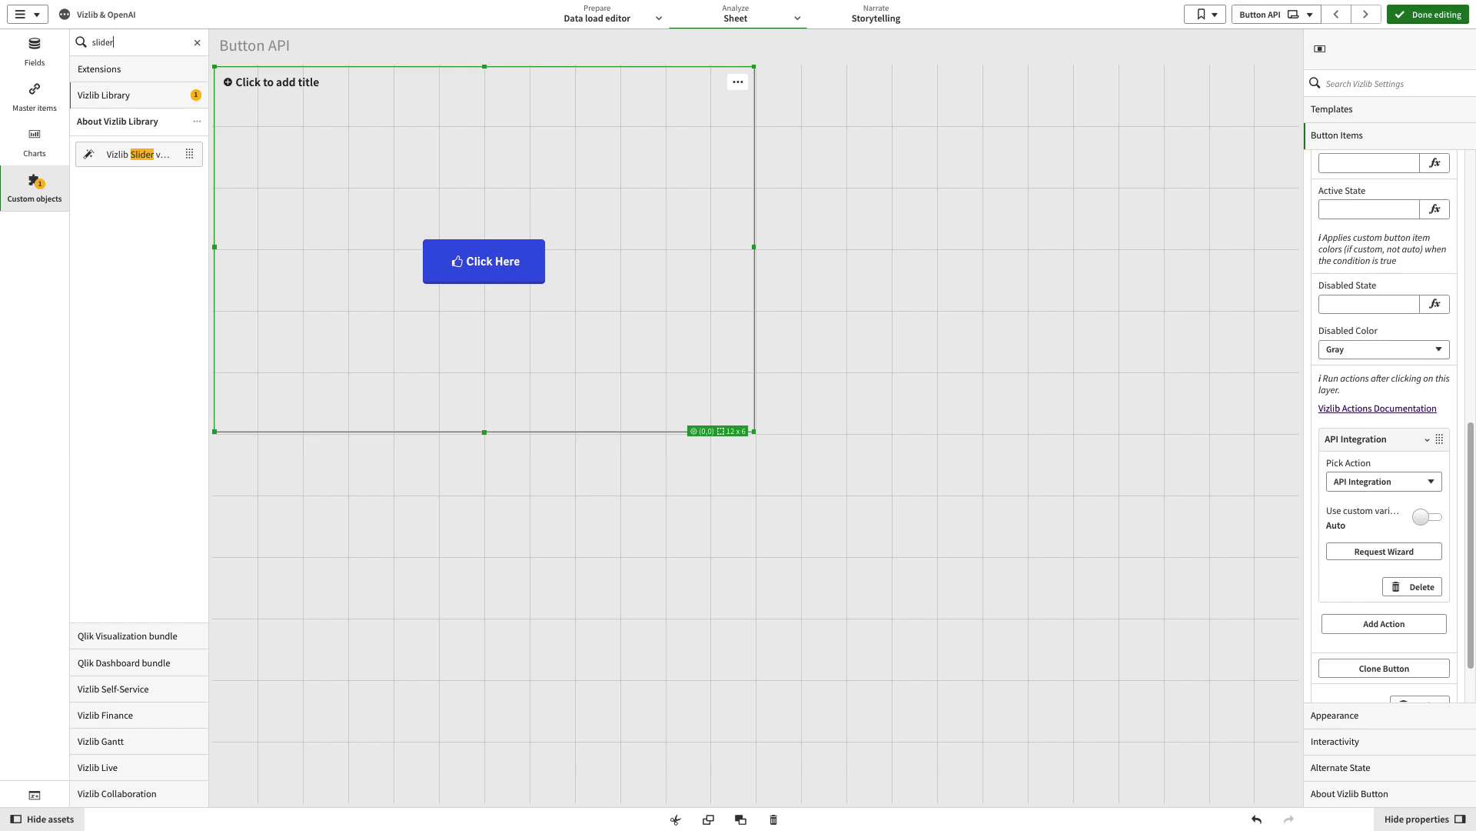
drag(138, 153, 492, 580)
click(289, 637)
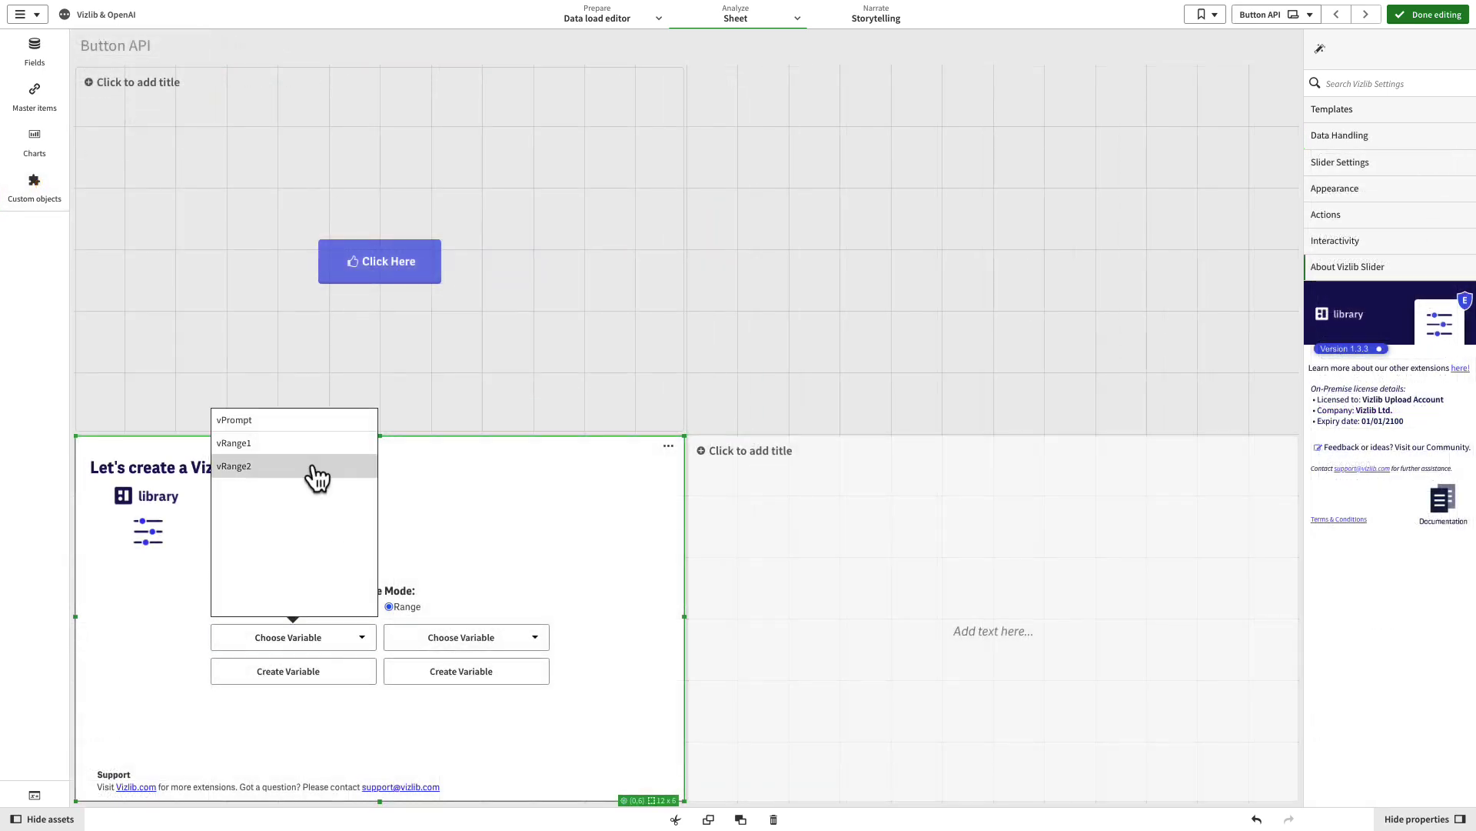
click(317, 466)
click(462, 637)
click(421, 441)
Step: Set the new text object's content to =vPrompt
click(820, 535)
click(1351, 162)
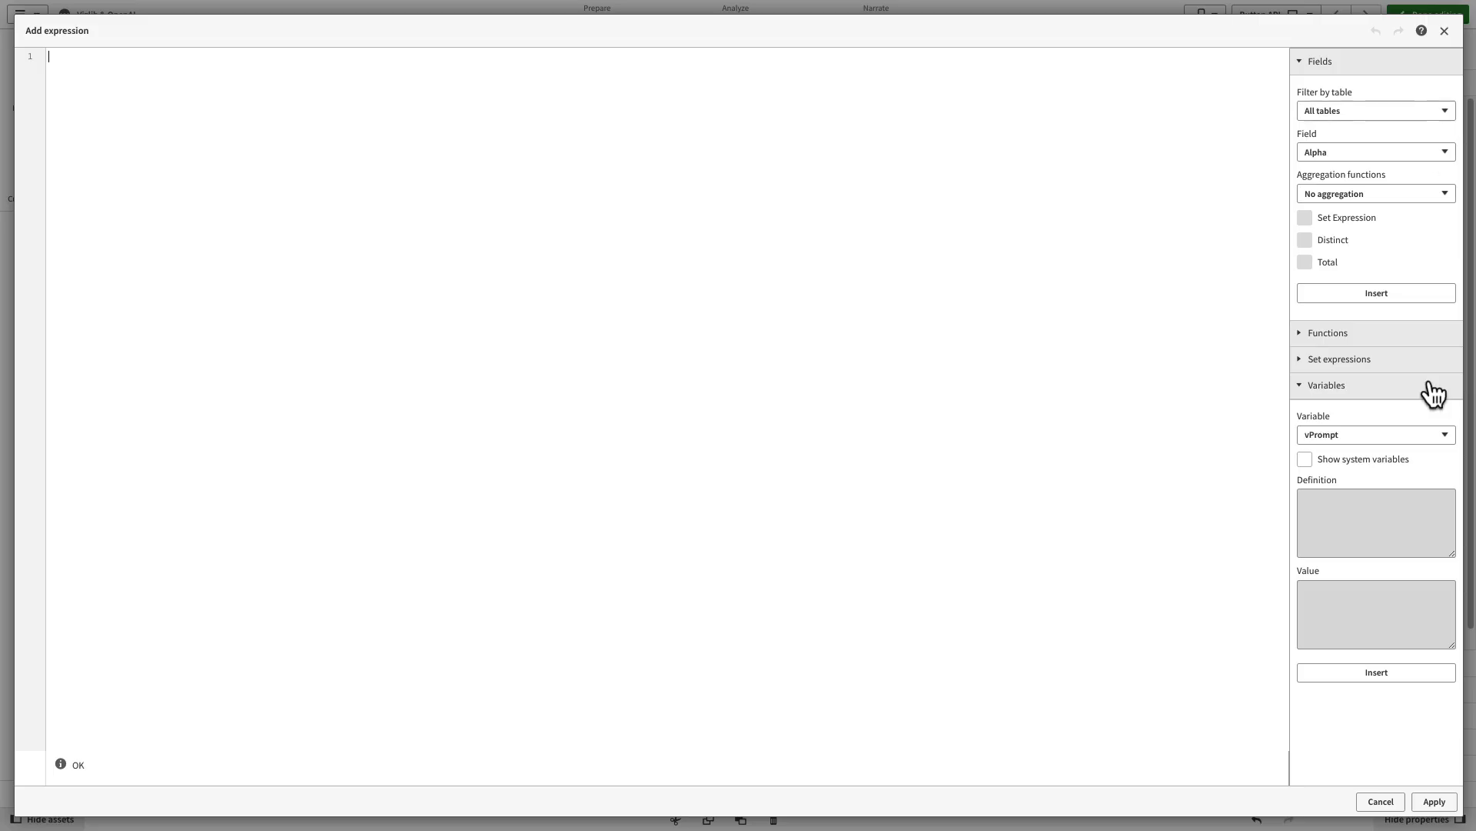
click(1377, 671)
click(1434, 801)
Step: Define vPrompt as the slider-driven 'Compare the percentage difference between' sentence
click(35, 794)
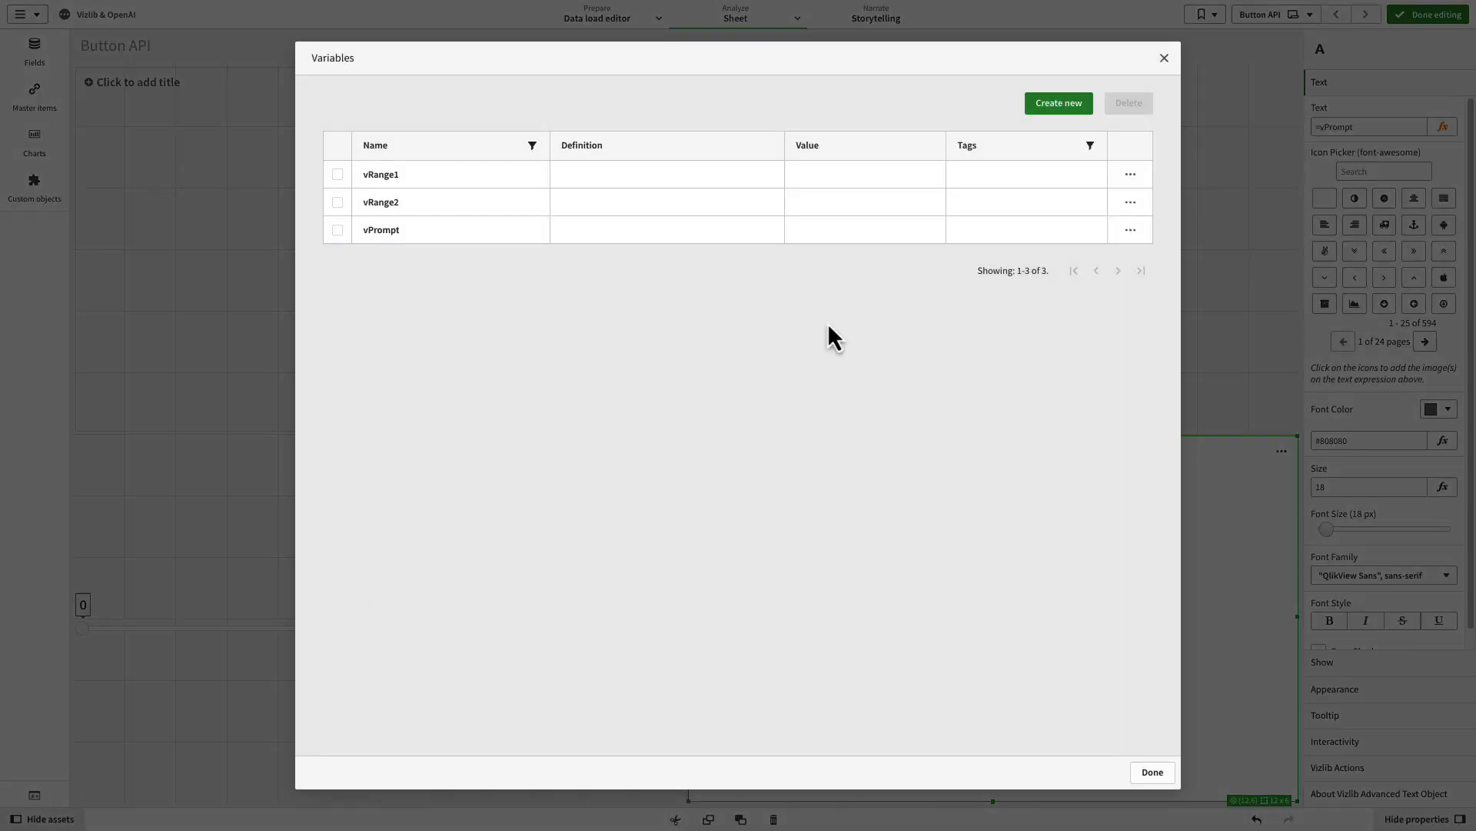
click(1131, 230)
click(1003, 447)
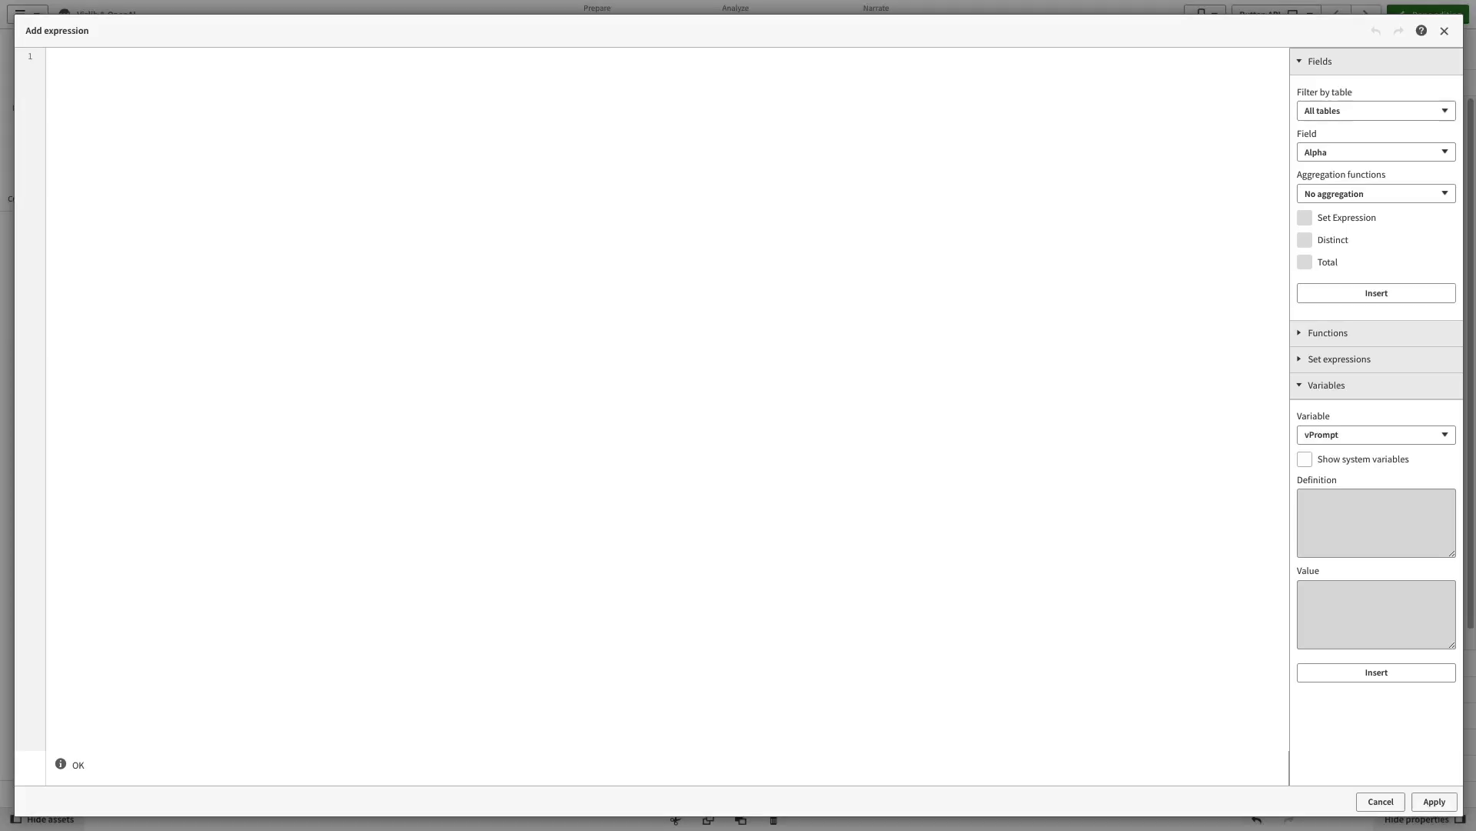
click(1434, 800)
click(1037, 565)
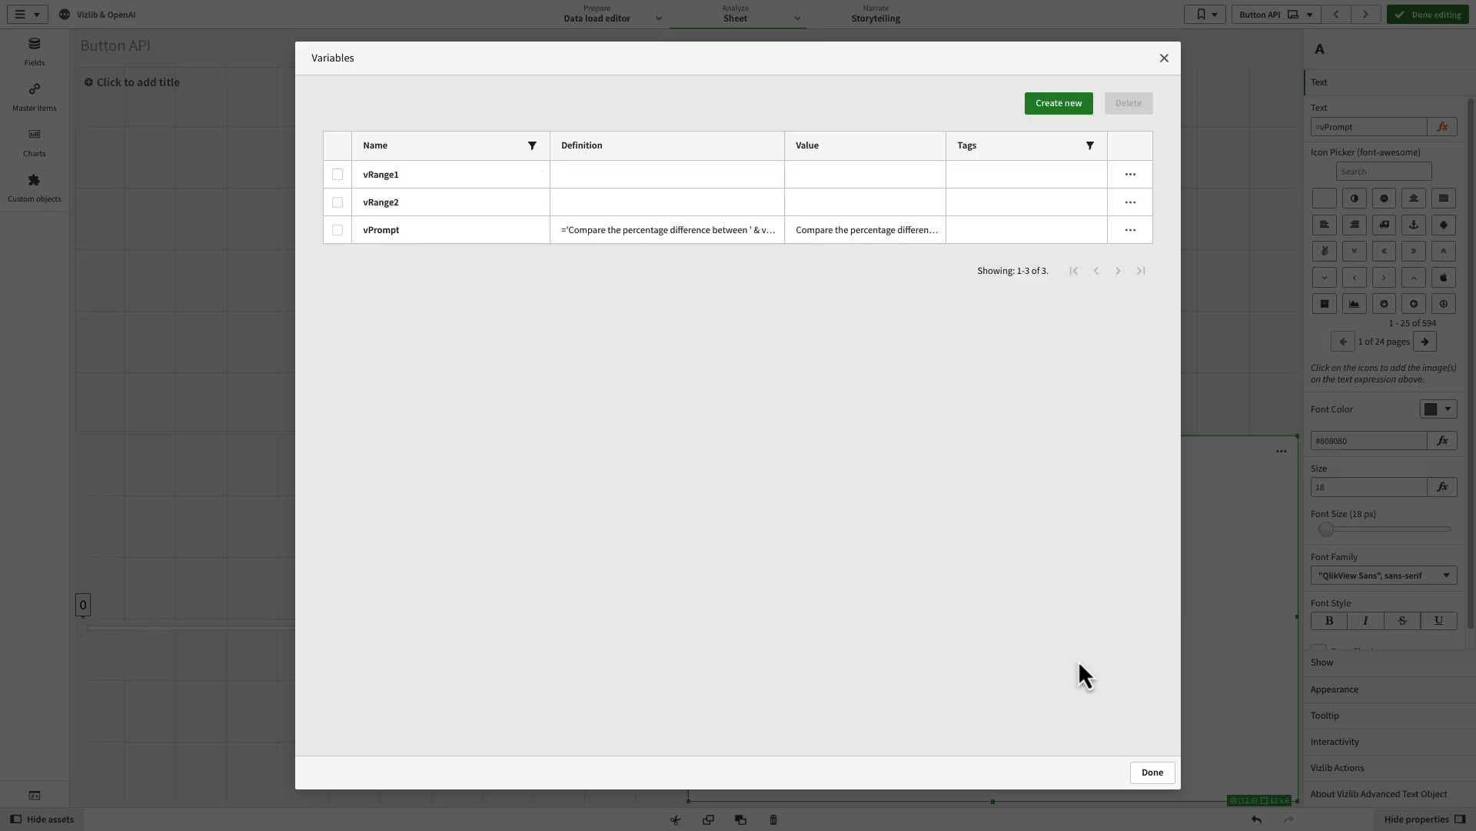
click(1144, 767)
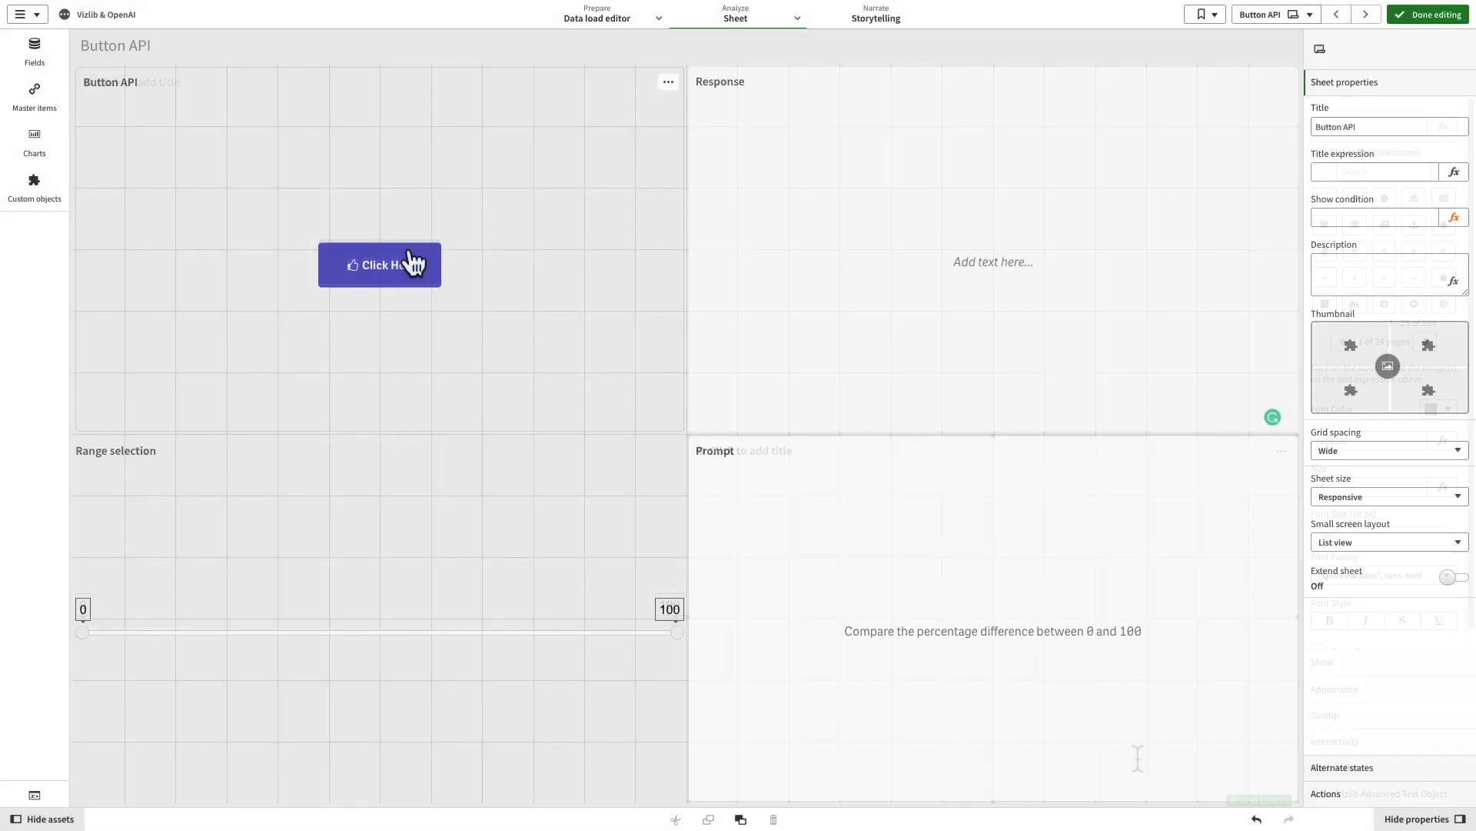
Step: Enable the custom response variable on the Button API action and copy its name
click(412, 262)
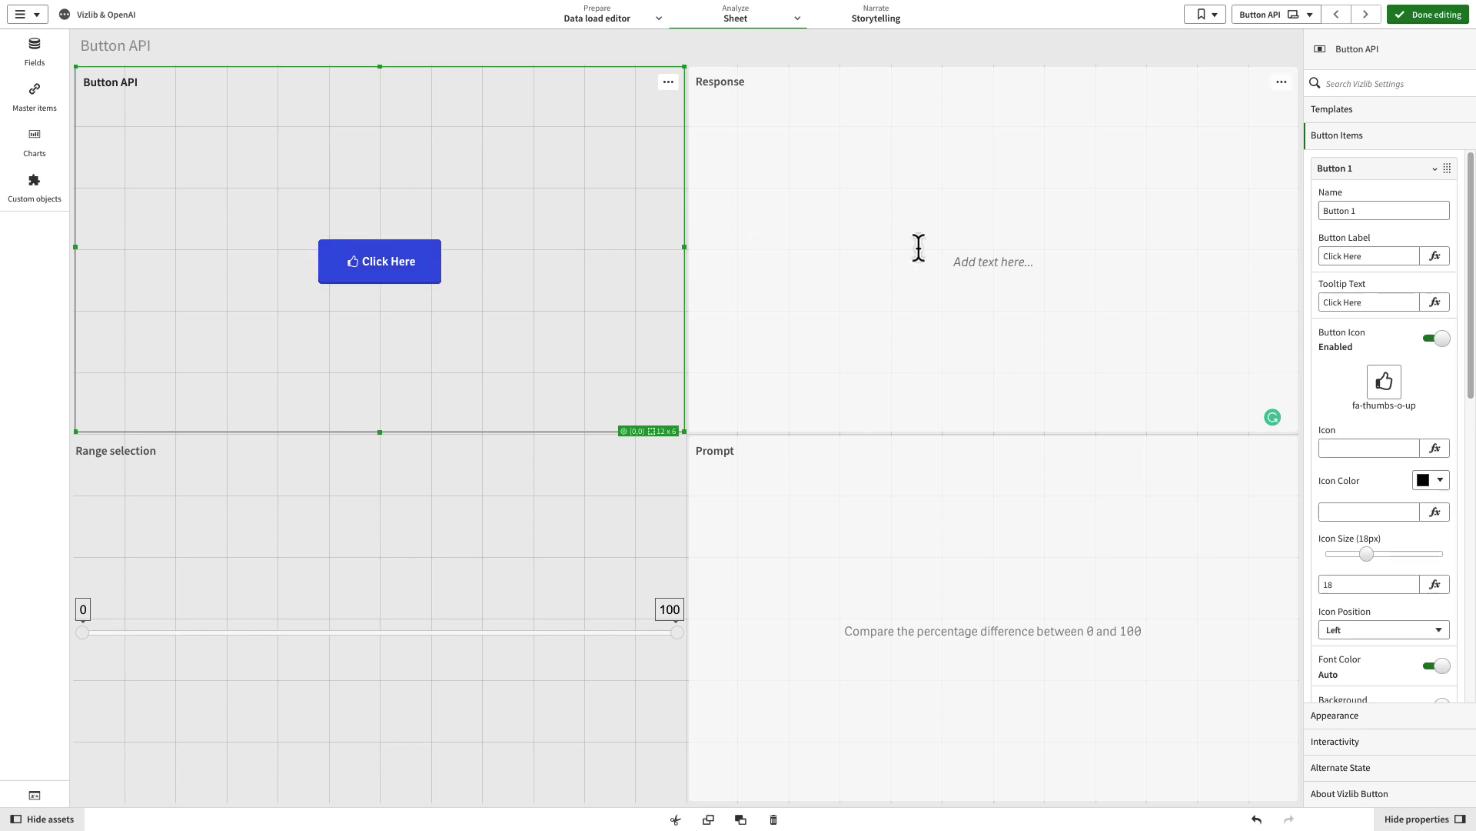
drag(1468, 240, 1469, 526)
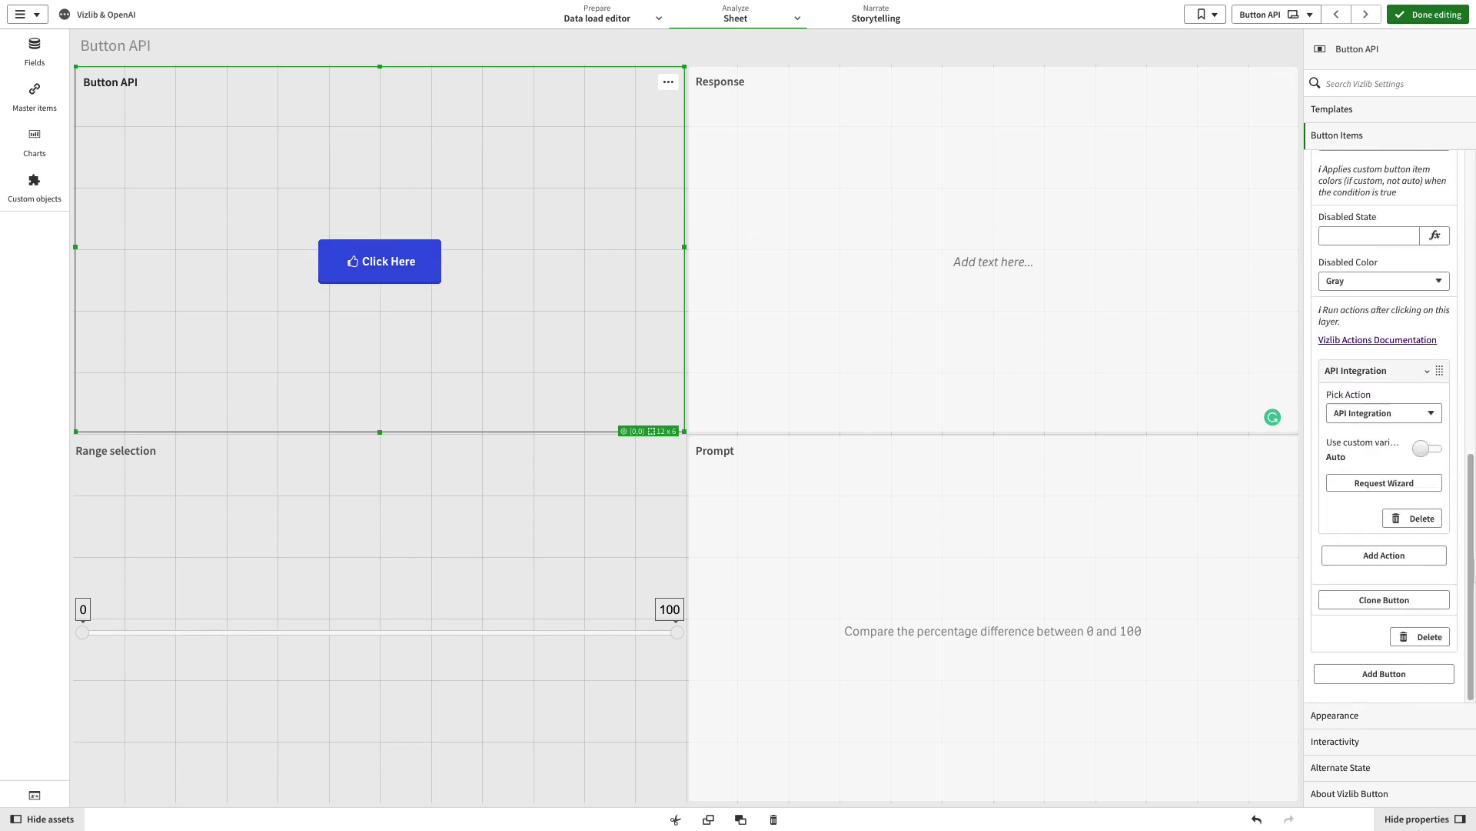
click(1429, 449)
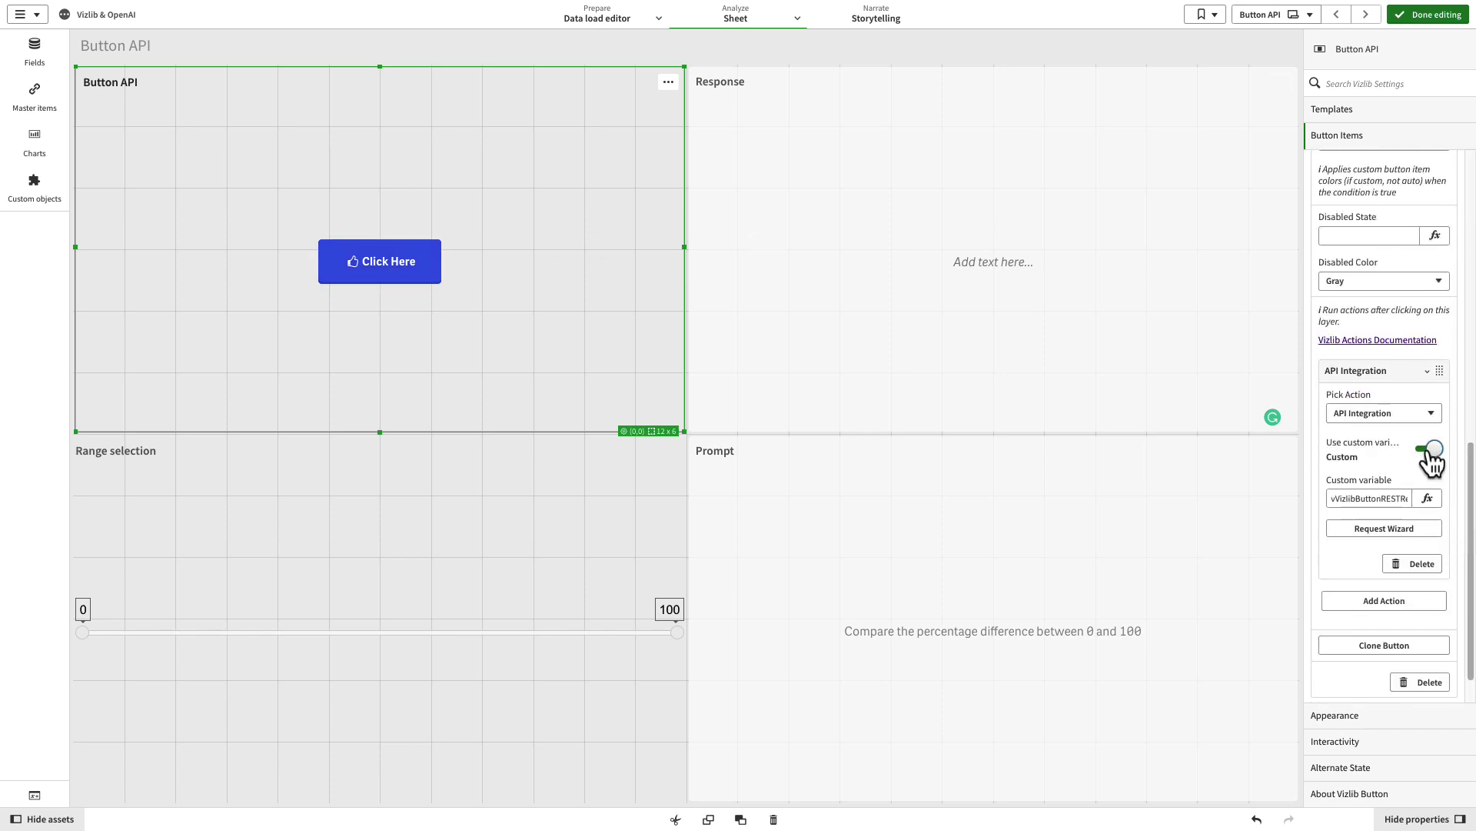
double_click(1396, 496)
Step: Set the Response text to = the copied response variable and send a test prompt
click(1127, 326)
click(1320, 83)
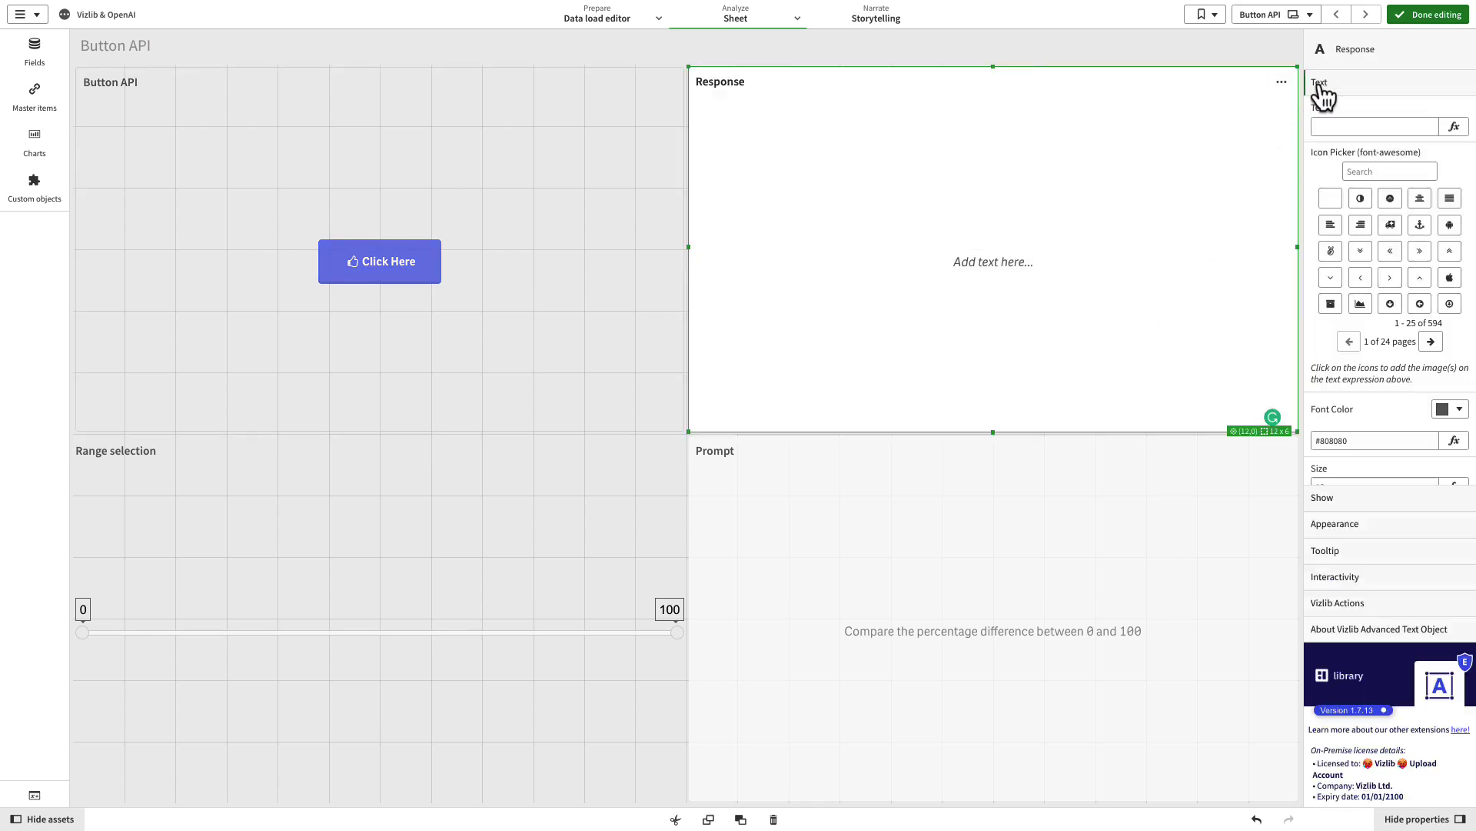
click(1440, 128)
text(=)
text(vVizlibButtonRESTResponse_jrfdtSh)
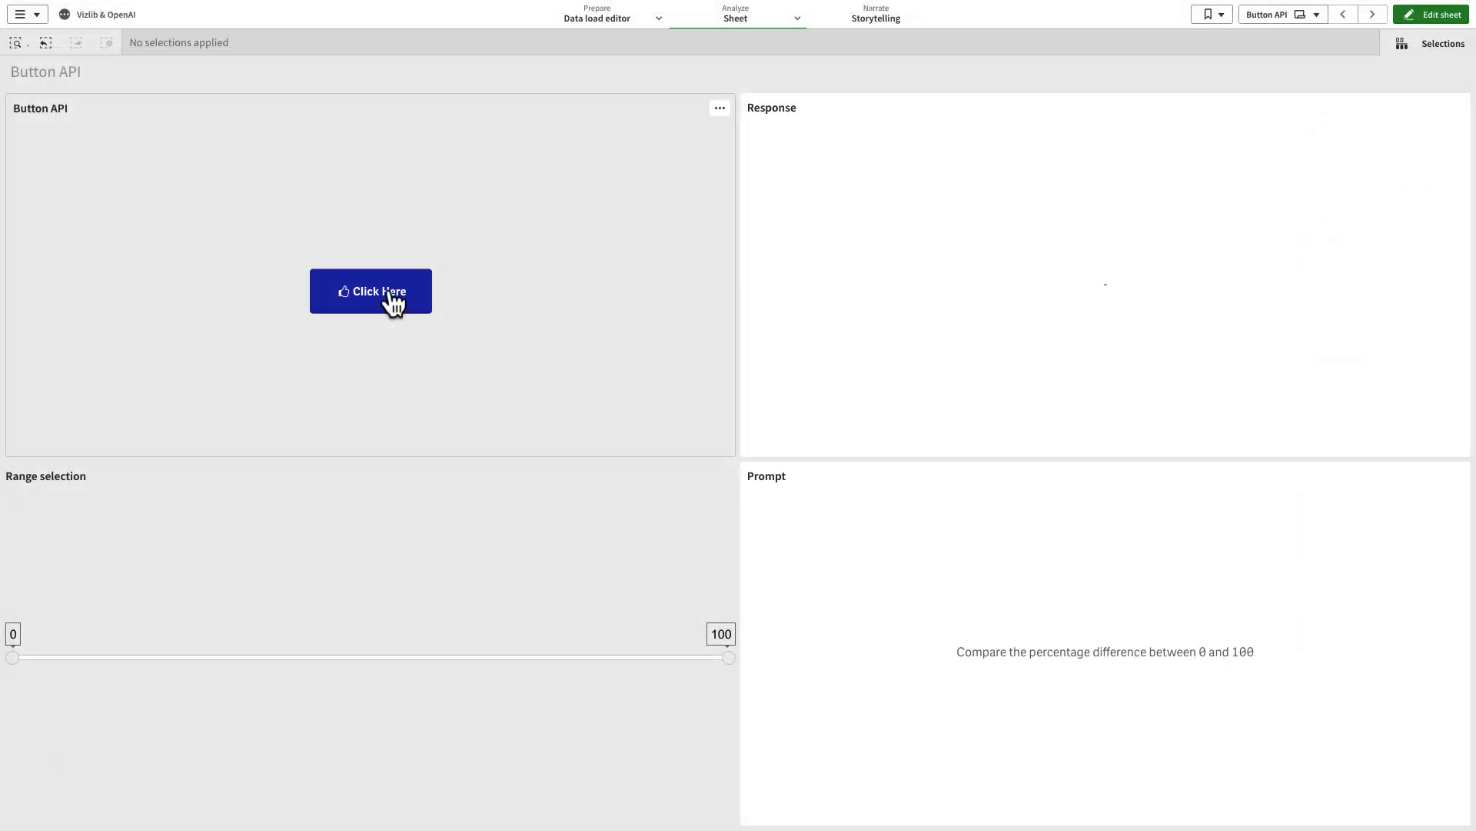
click(388, 291)
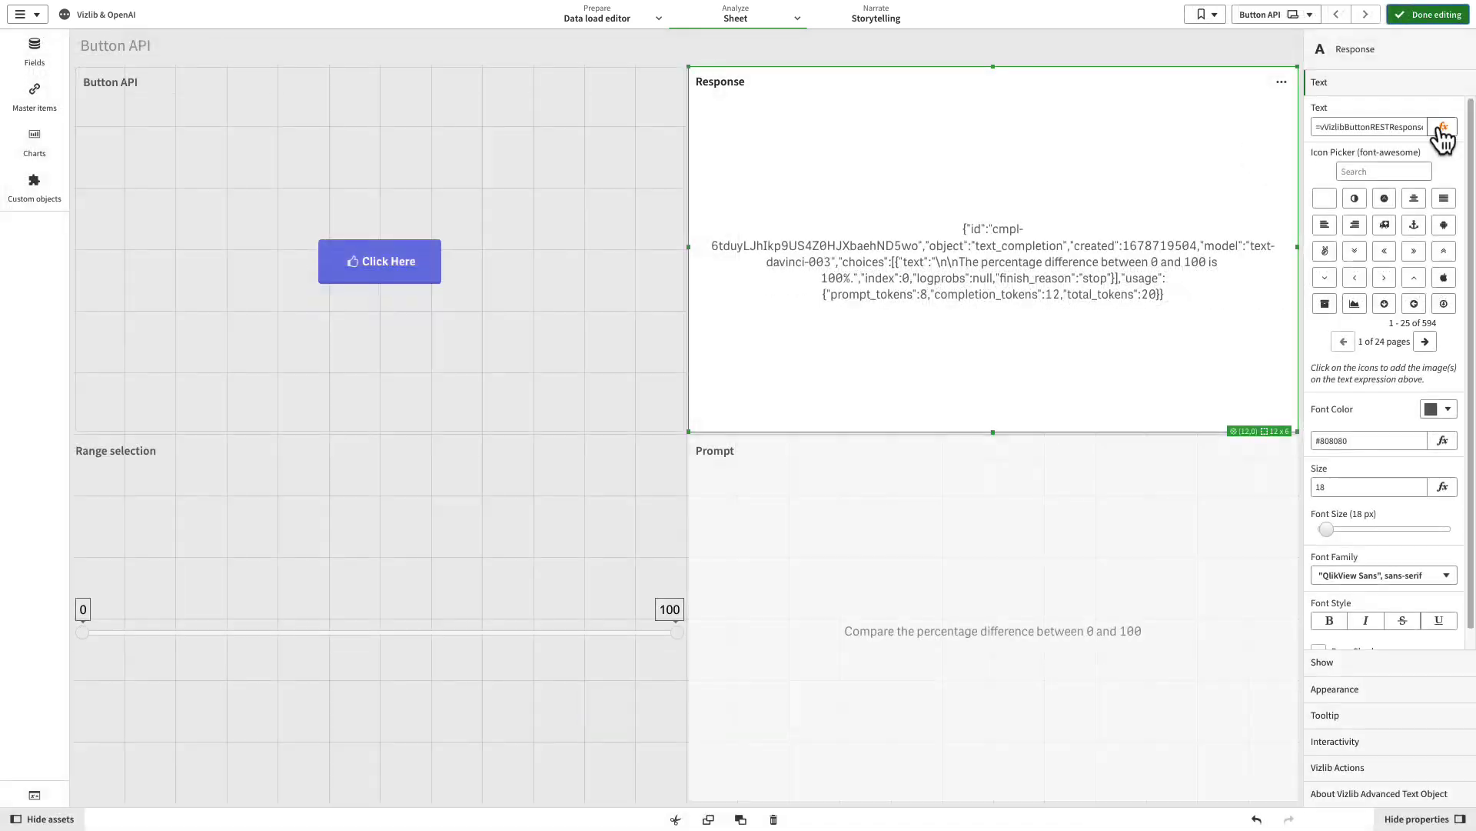
Step: Move the slider to the 40–72 range and send the prompt to OpenAI again
click(1442, 127)
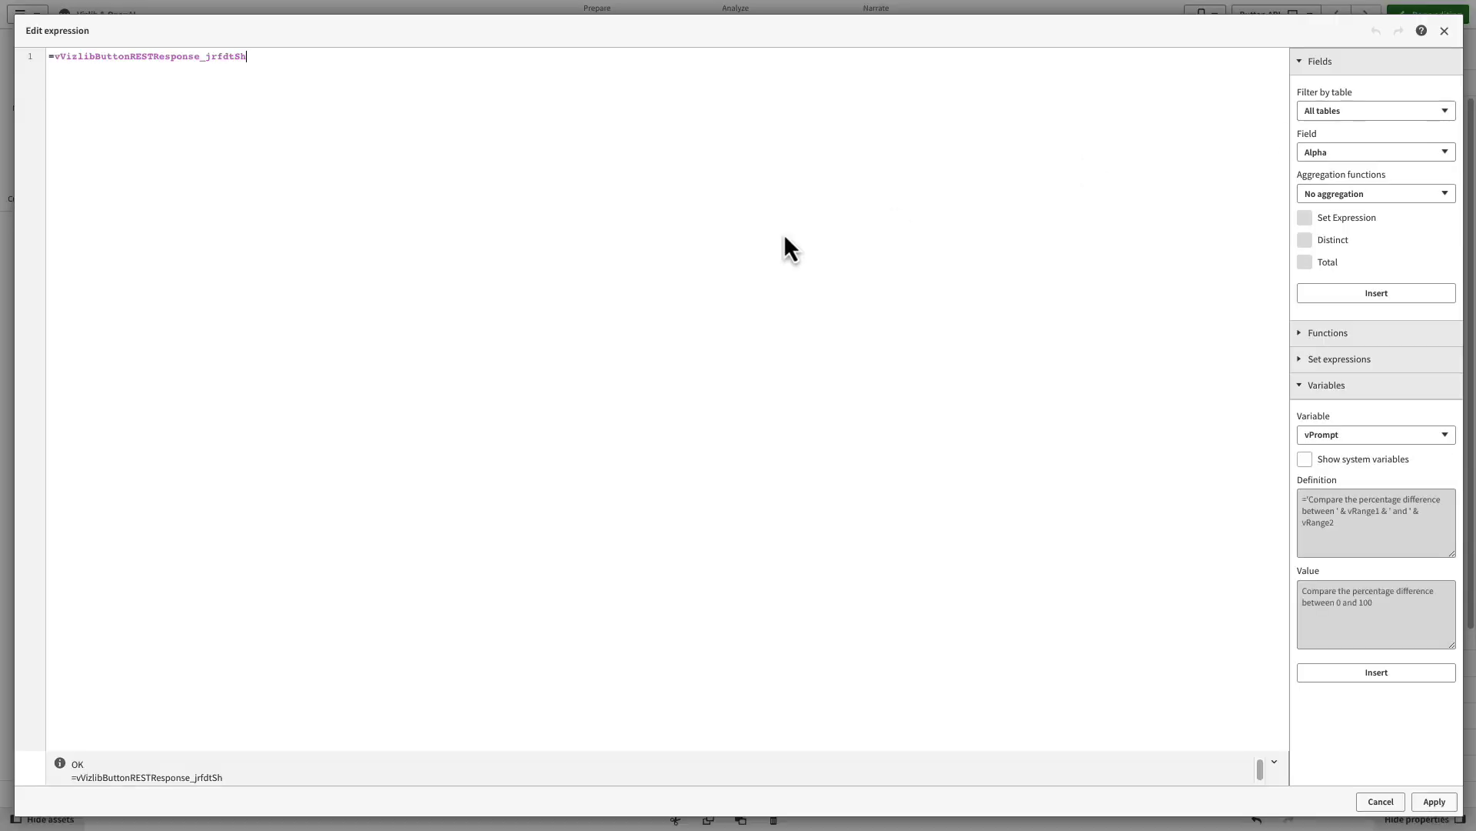
key(ctrl+a)
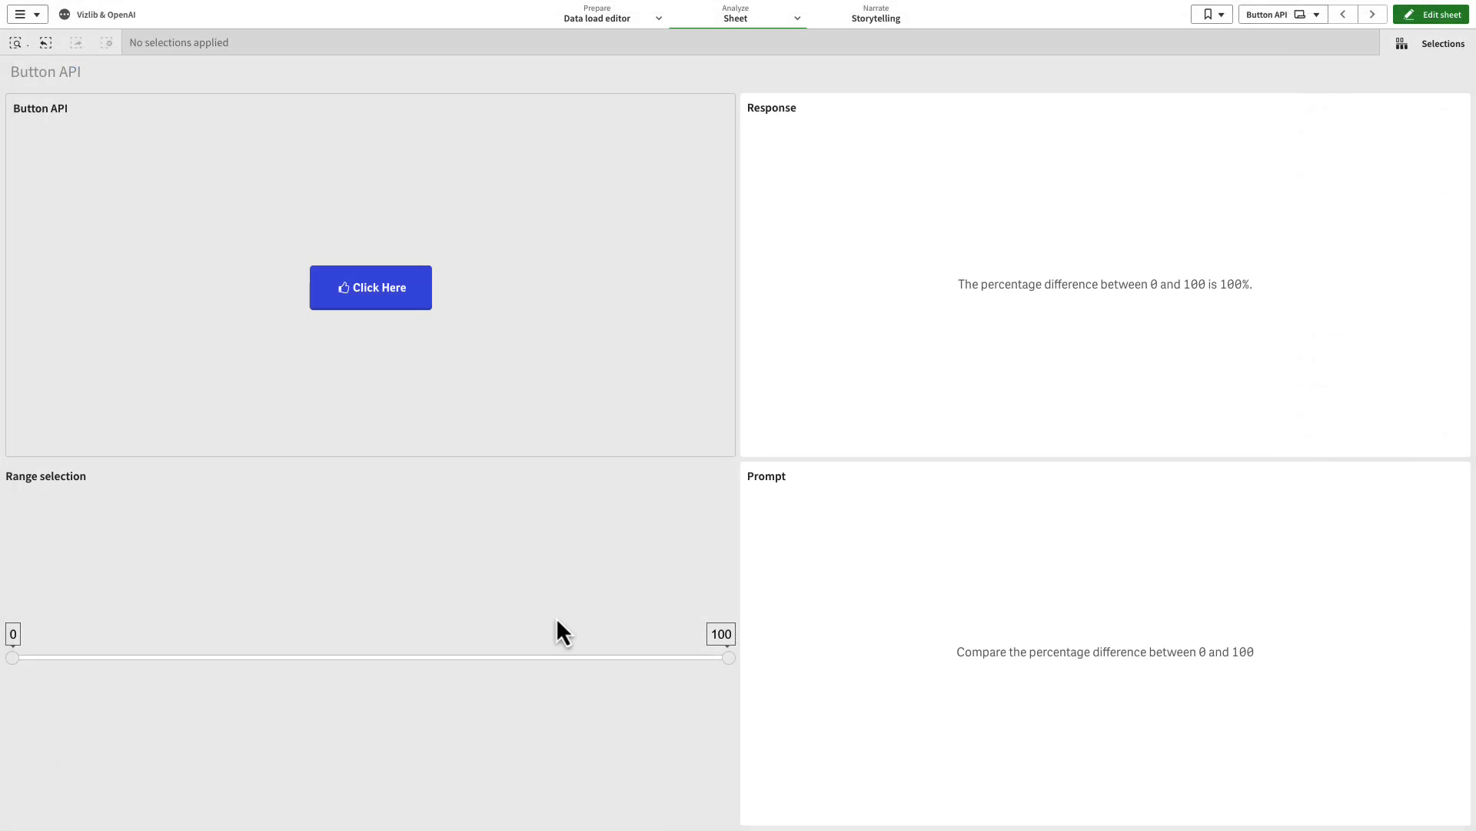
drag(708, 657, 514, 668)
click(396, 302)
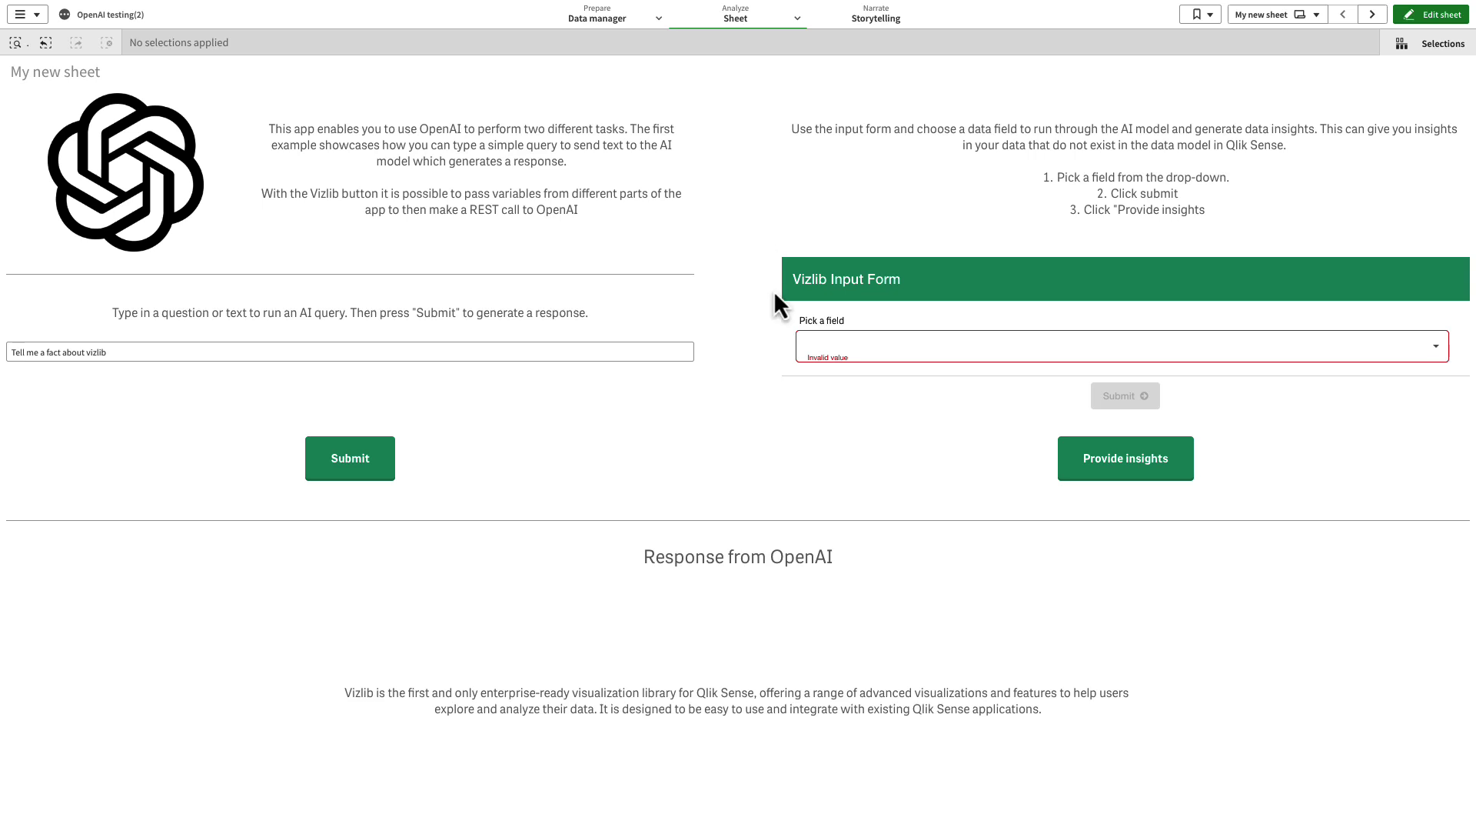
Step: Request OpenAI insights for the CustomerID field, then submit the typed date-sum question
click(873, 353)
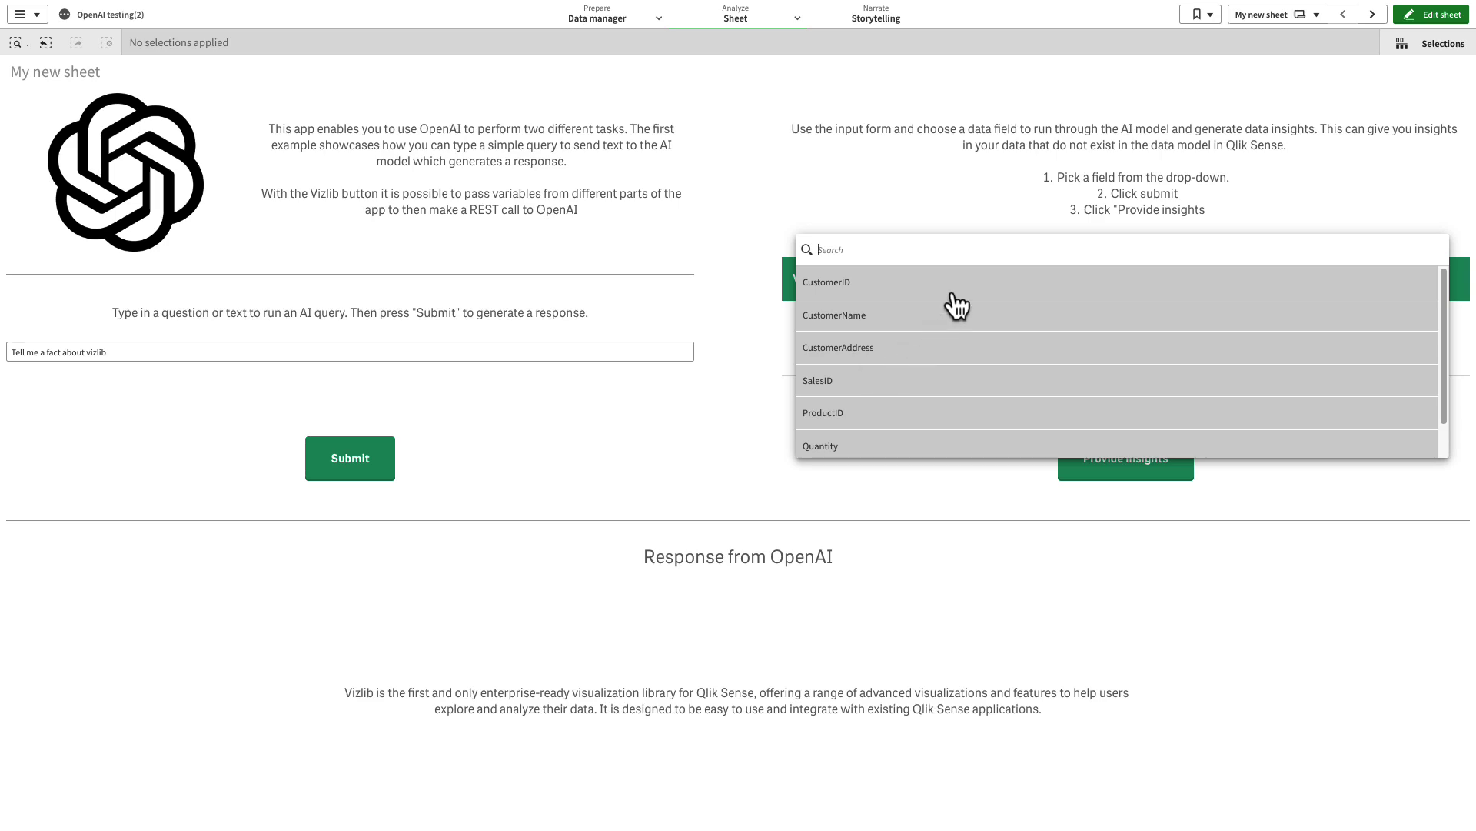
click(953, 283)
click(1152, 461)
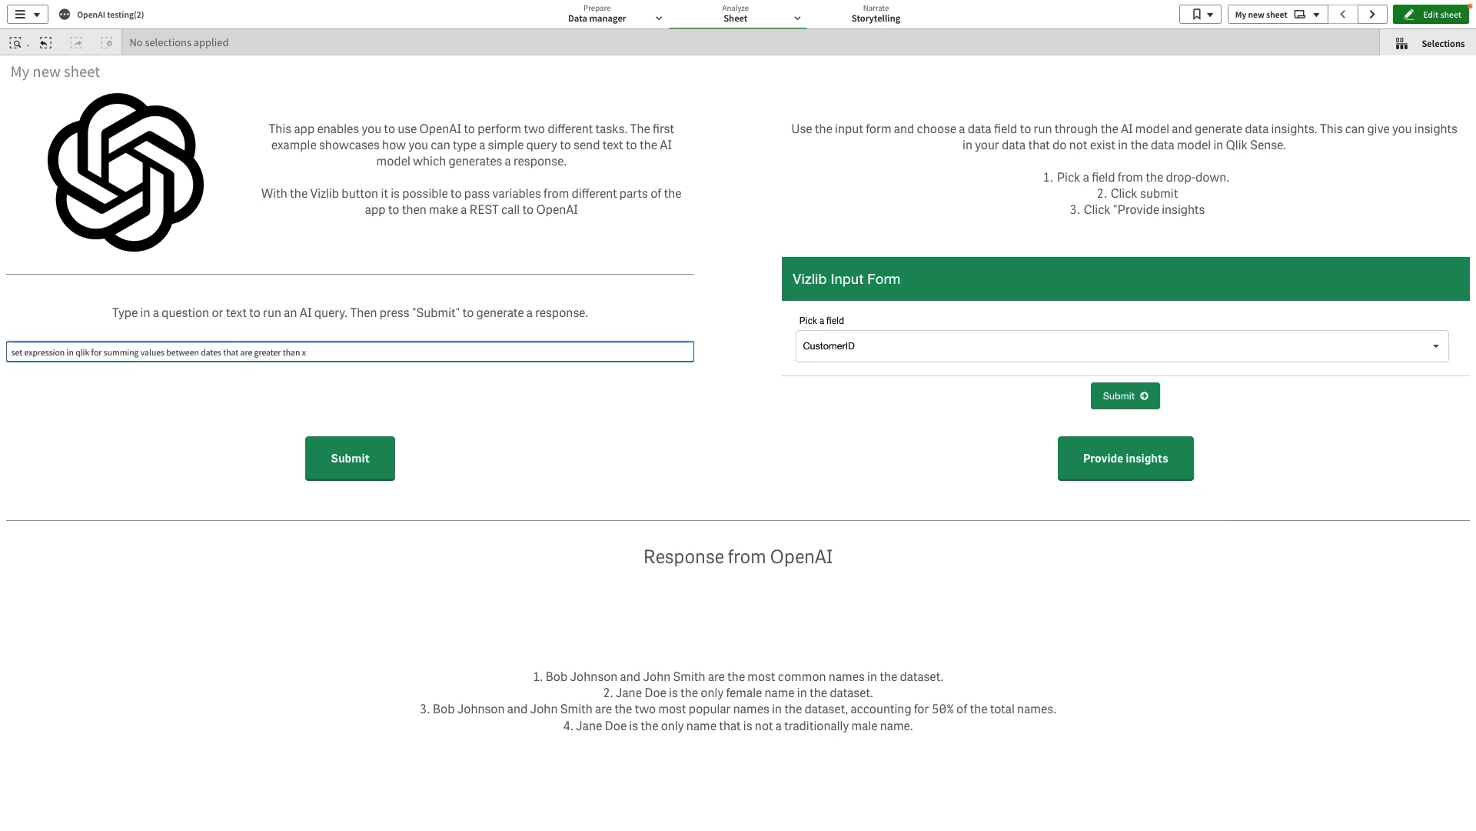
click(380, 472)
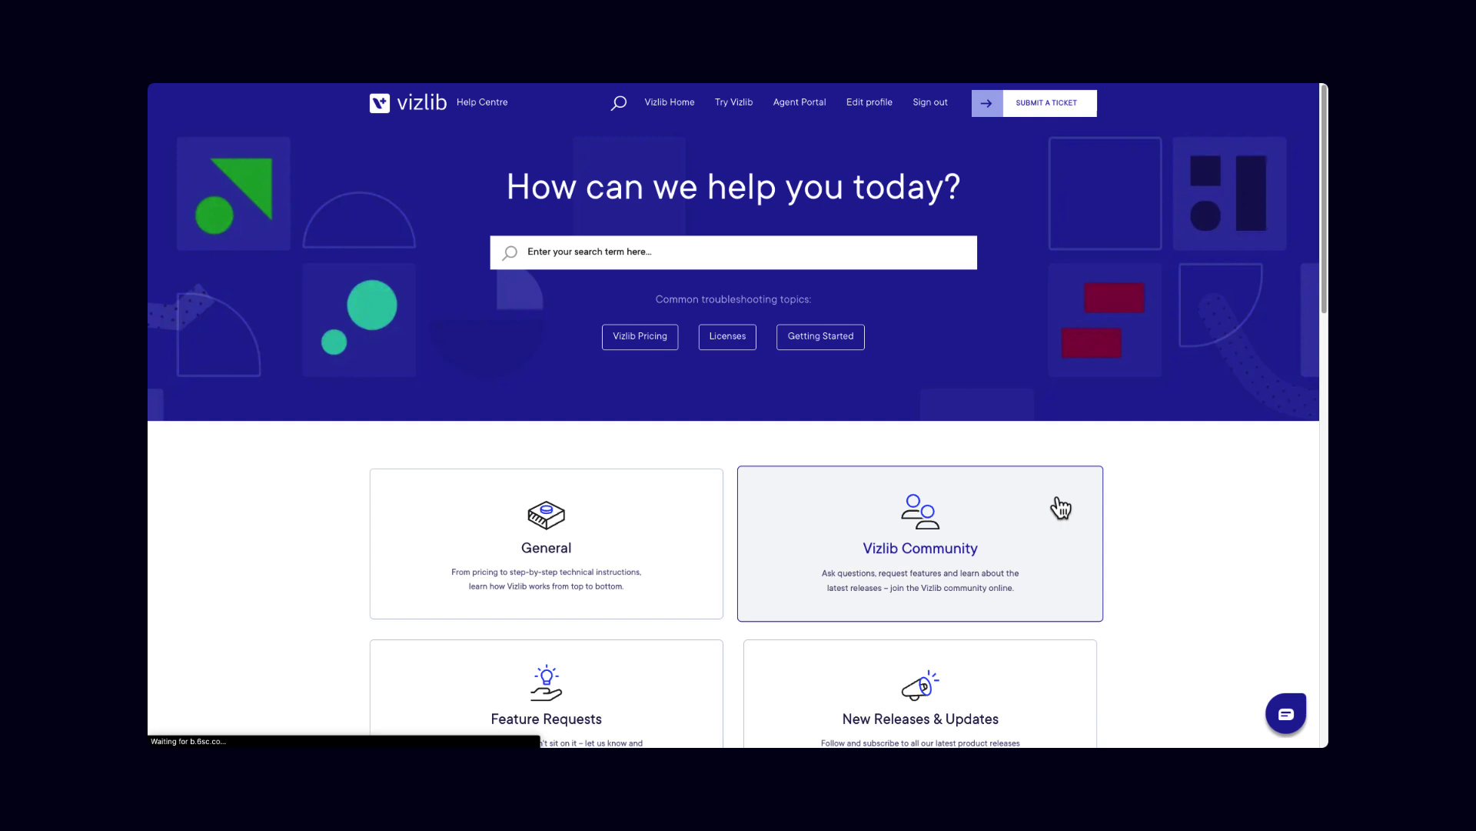
Step: Go to Vizlib Community from the Help Centre home page
click(1061, 507)
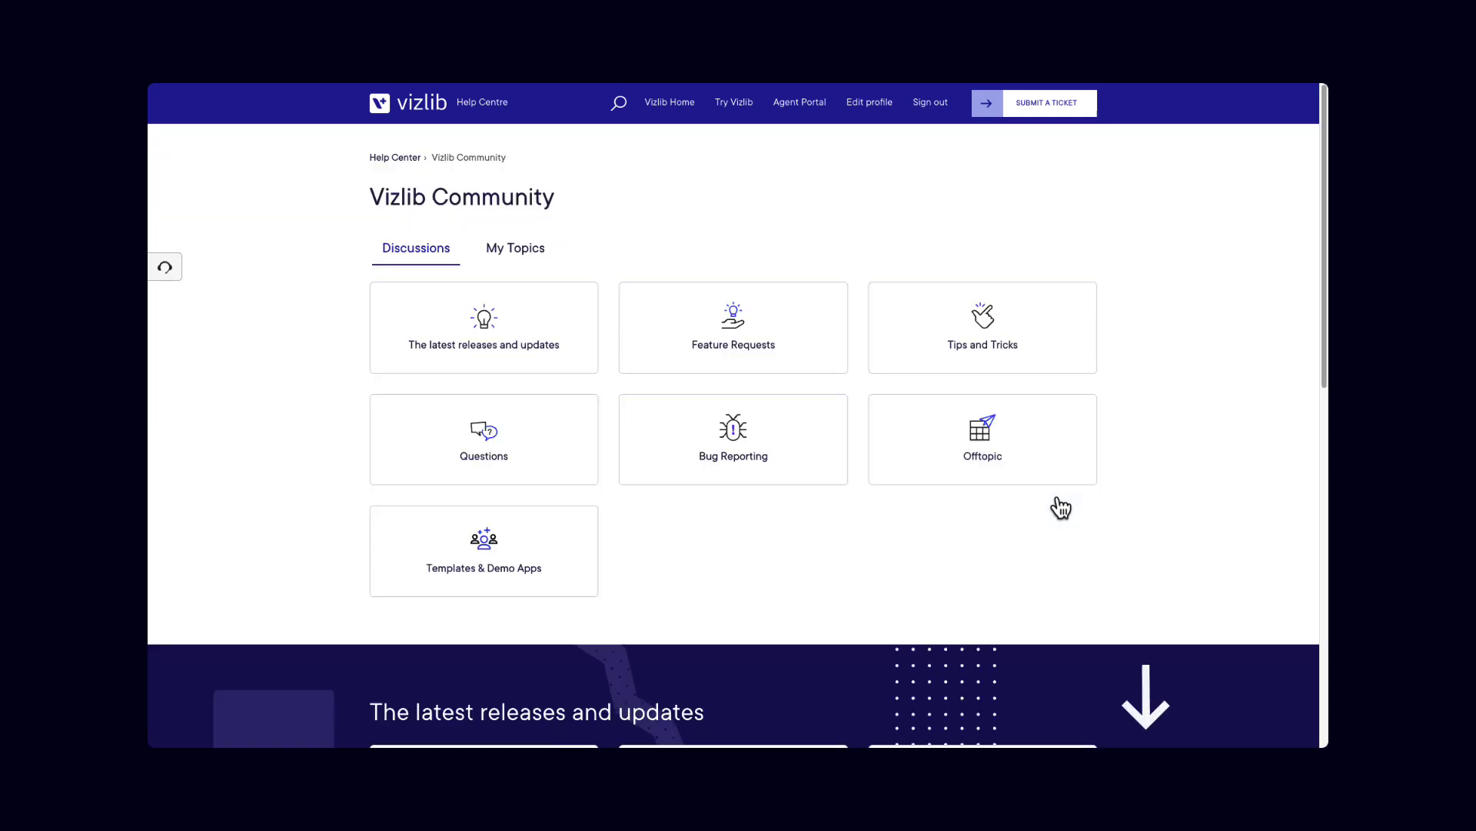